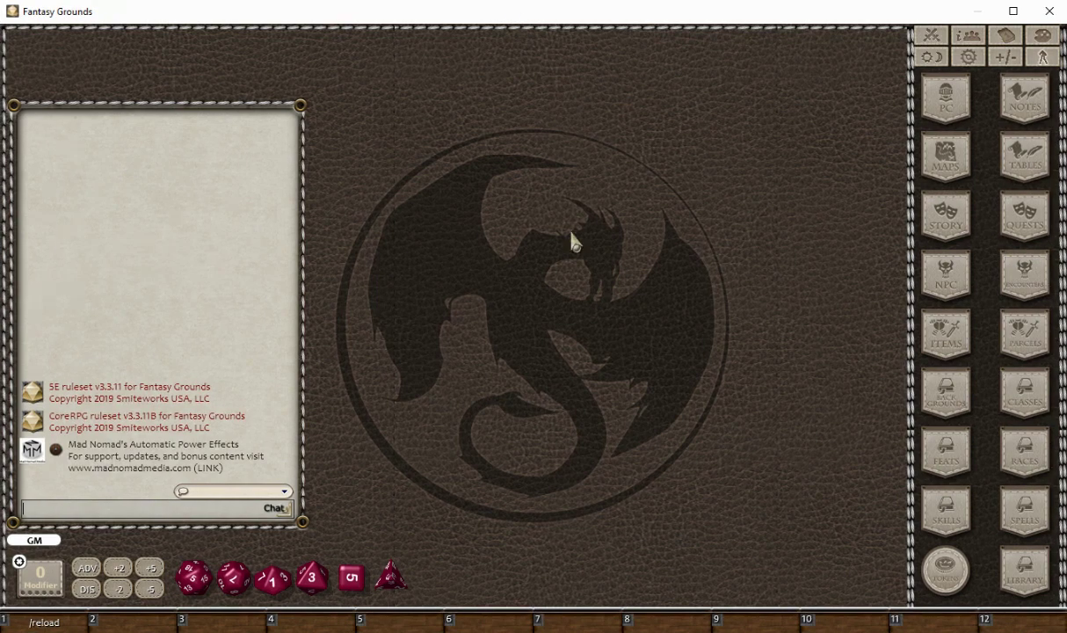
# Create a blank 5E character from the PC list, position its sheet and glance at Actions.
pyautogui.click(933, 104)
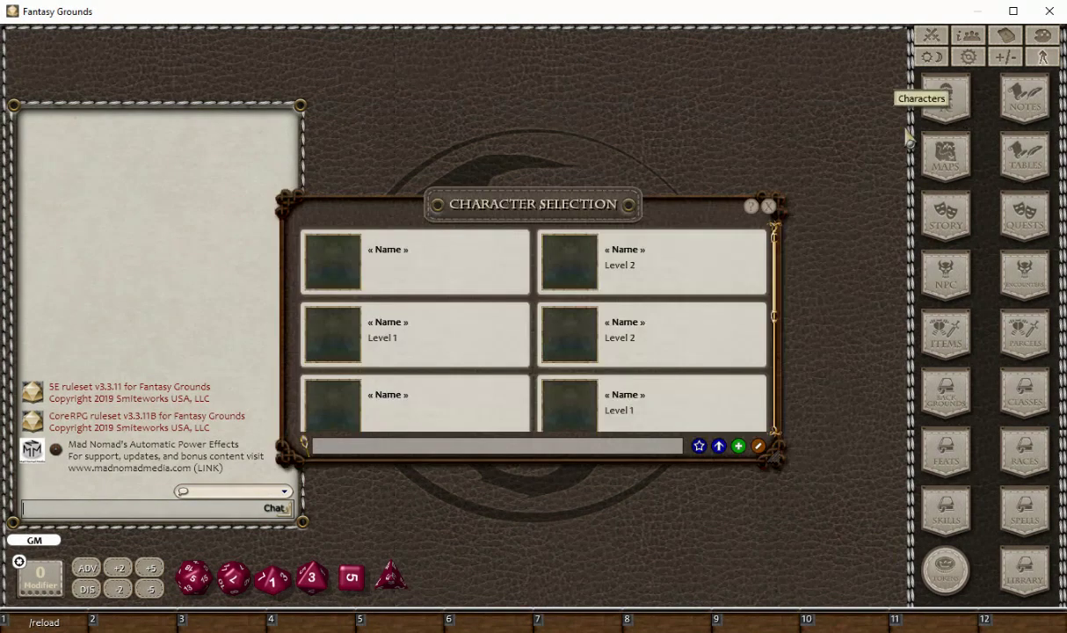
pyautogui.click(738, 446)
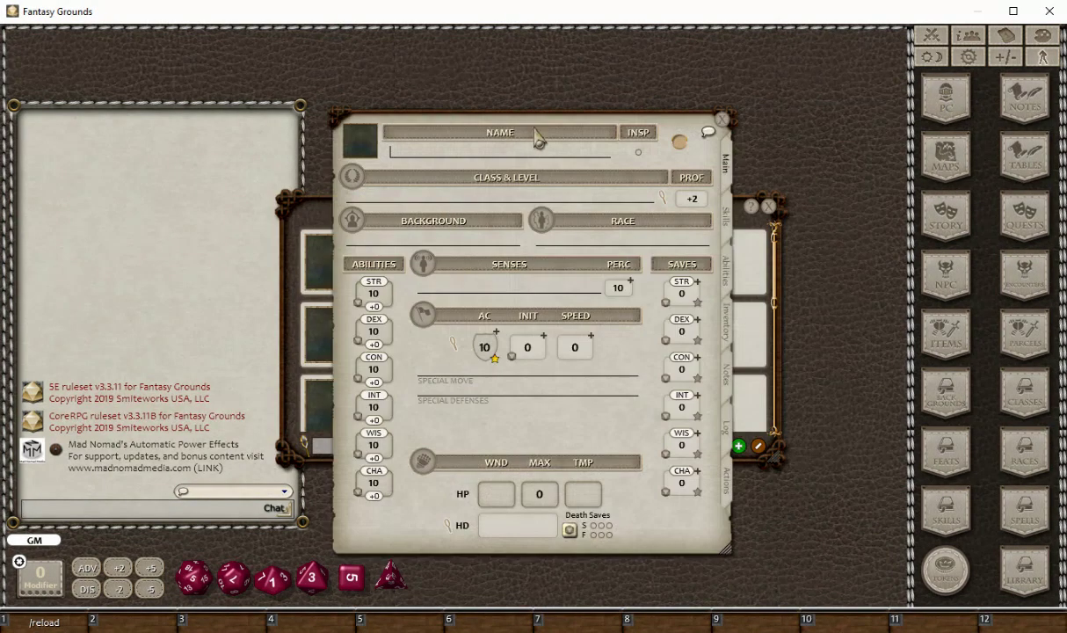
pyautogui.moveTo(535, 132)
pyautogui.mouseDown()
pyautogui.moveTo(410, 100)
pyautogui.moveTo(401, 110)
pyautogui.moveTo(489, 149)
pyautogui.moveTo(437, 110)
pyautogui.moveTo(419, 118)
pyautogui.mouseUp()
pyautogui.click(768, 206)
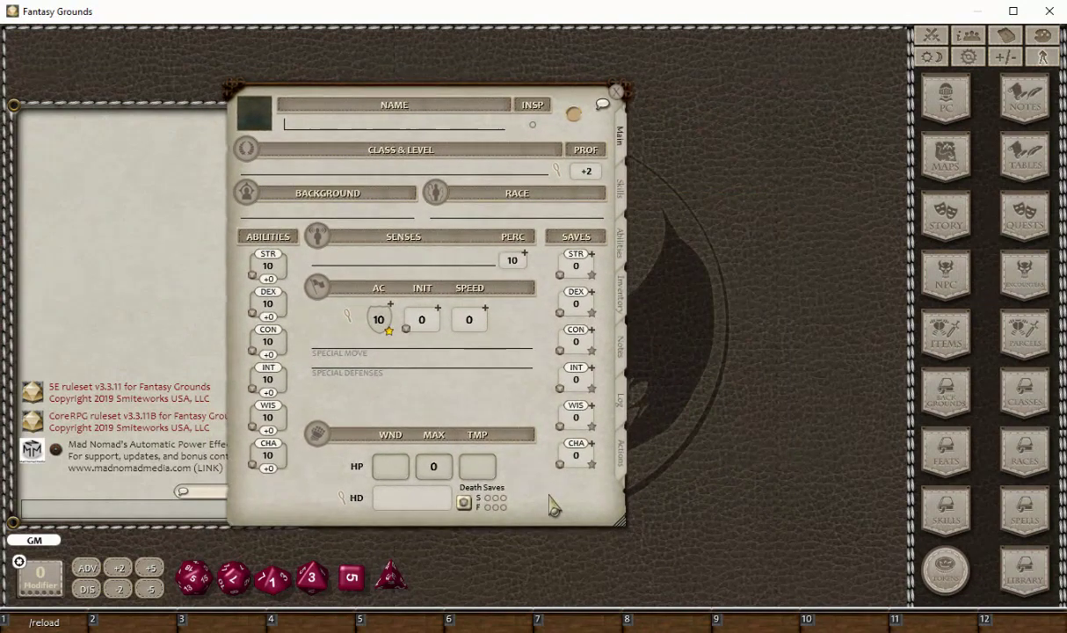
pyautogui.moveTo(552, 505); pyautogui.dragTo(541, 498)
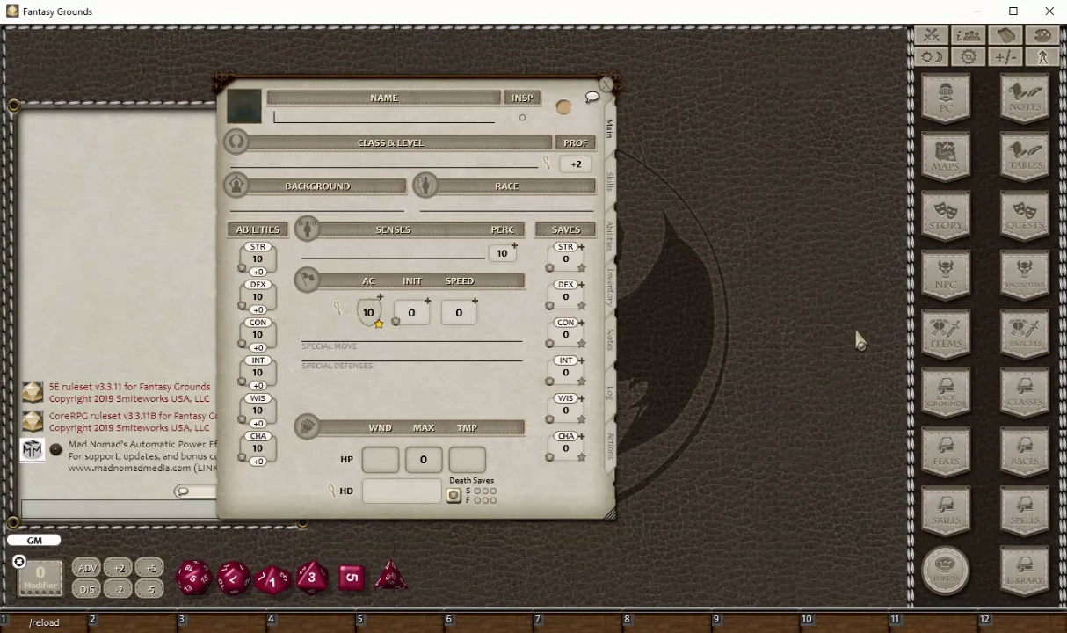
pyautogui.click(612, 449)
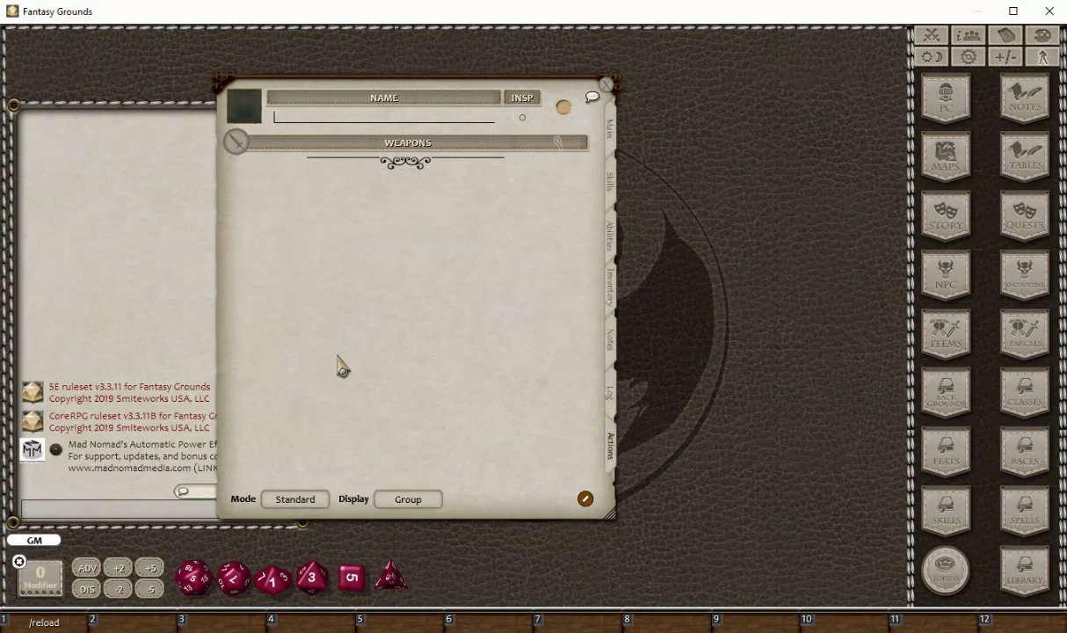
pyautogui.click(611, 131)
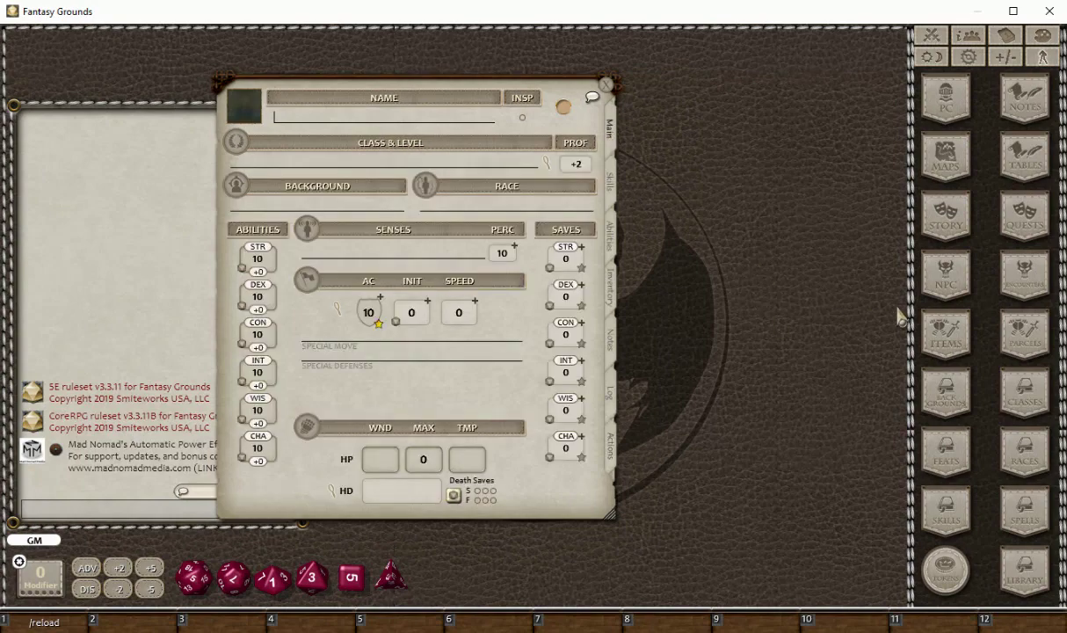
# Assign the Dragonborn race and review its Breath Weapon and Damage Resistance actions.
pyautogui.click(1034, 450)
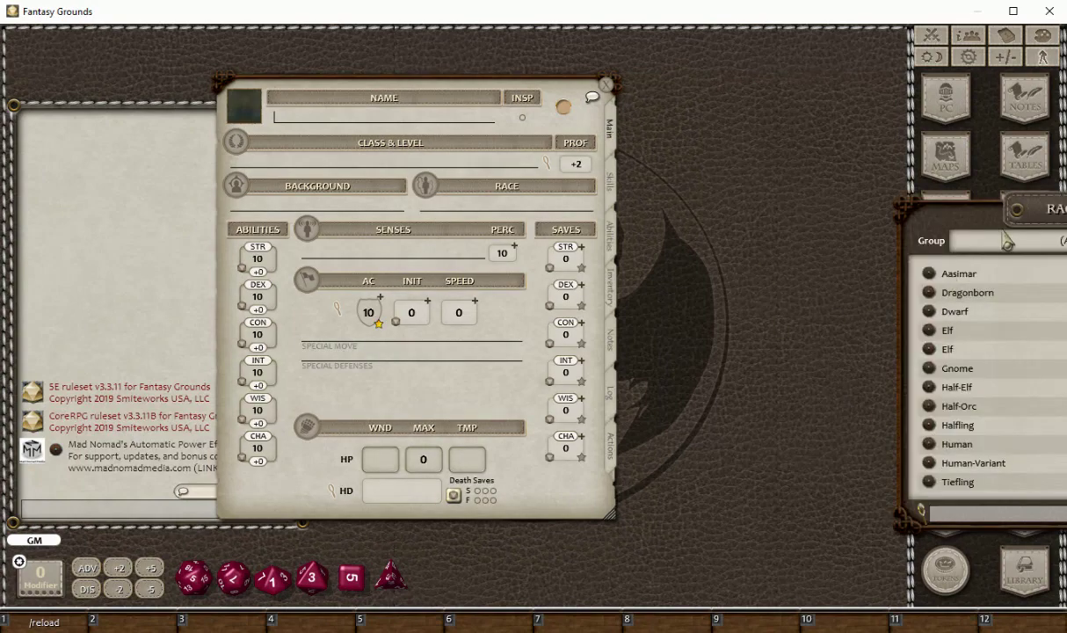
pyautogui.moveTo(889, 306)
pyautogui.mouseDown()
pyautogui.moveTo(723, 331)
pyautogui.moveTo(729, 314)
pyautogui.mouseUp()
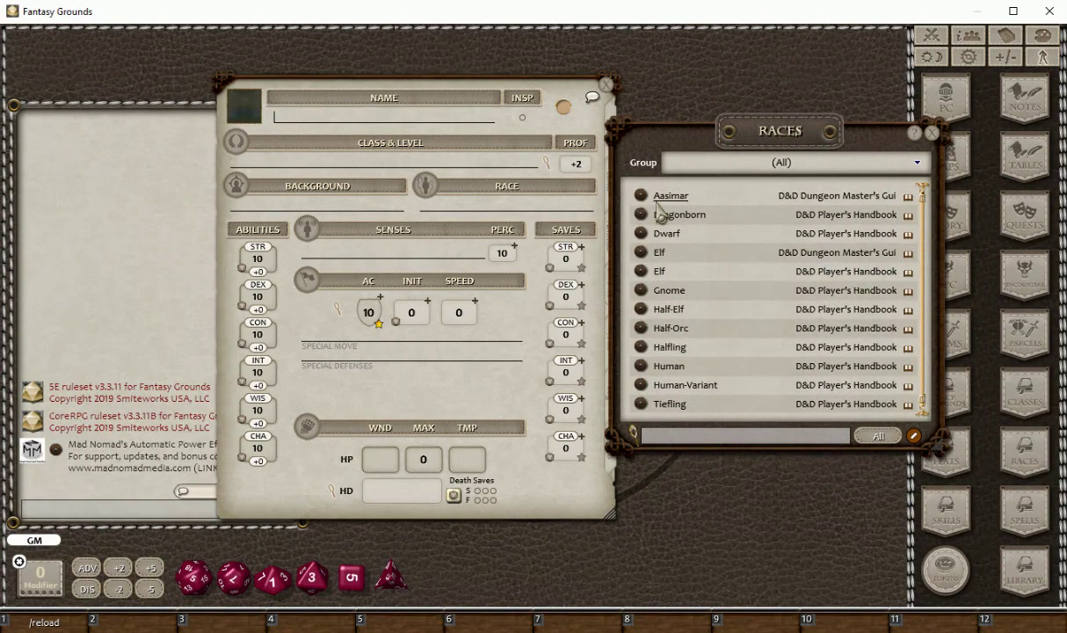
pyautogui.moveTo(640, 197)
pyautogui.mouseDown()
pyautogui.moveTo(502, 211)
pyautogui.moveTo(508, 285)
pyautogui.mouseUp()
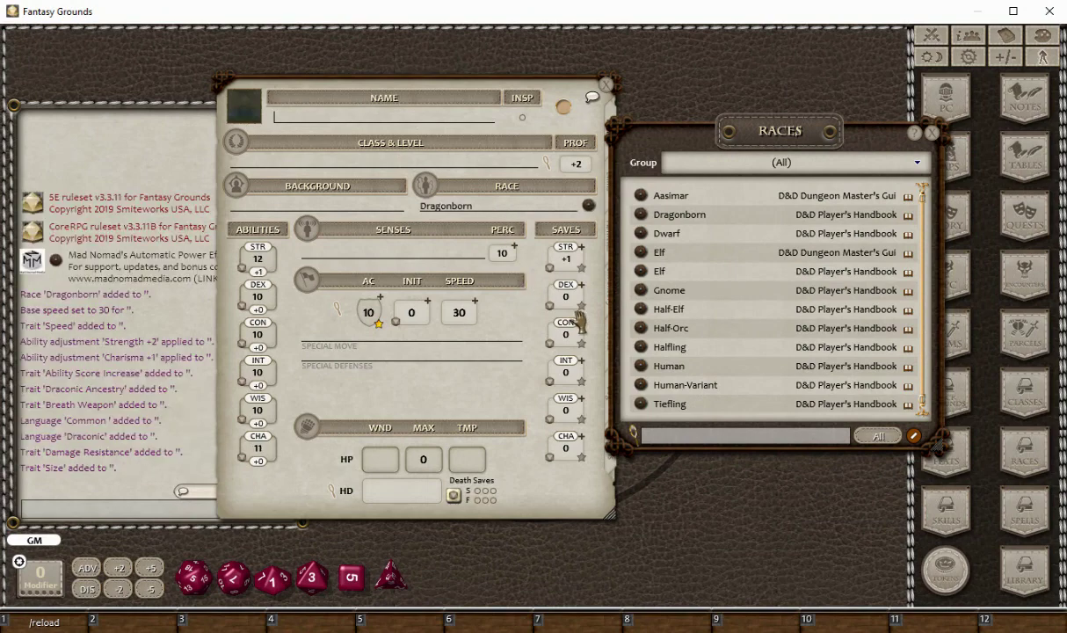
pyautogui.click(931, 132)
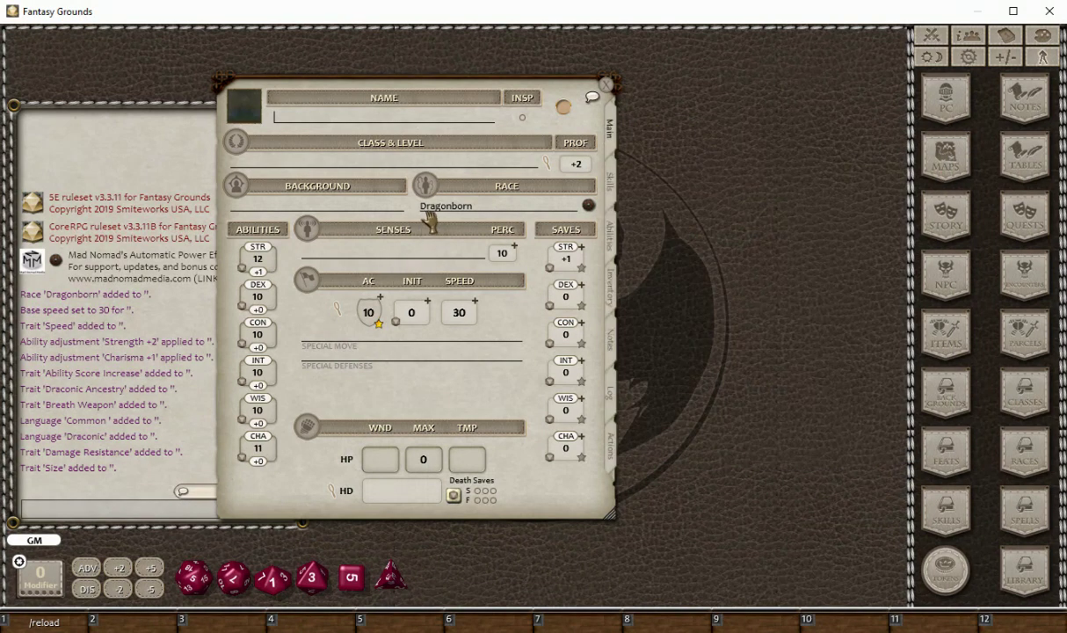
pyautogui.click(610, 465)
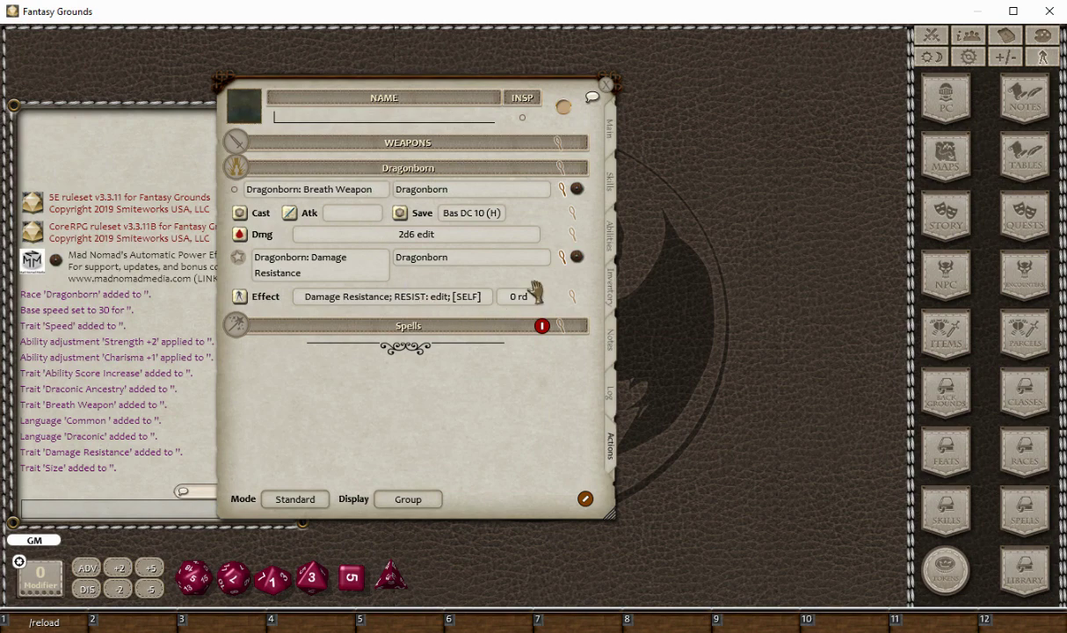
pyautogui.click(557, 171)
pyautogui.click(683, 241)
# Make the character a level 1 Rogue with Acrobatics, Athletics, Deception and Insight skills.
pyautogui.click(610, 132)
pyautogui.click(1011, 387)
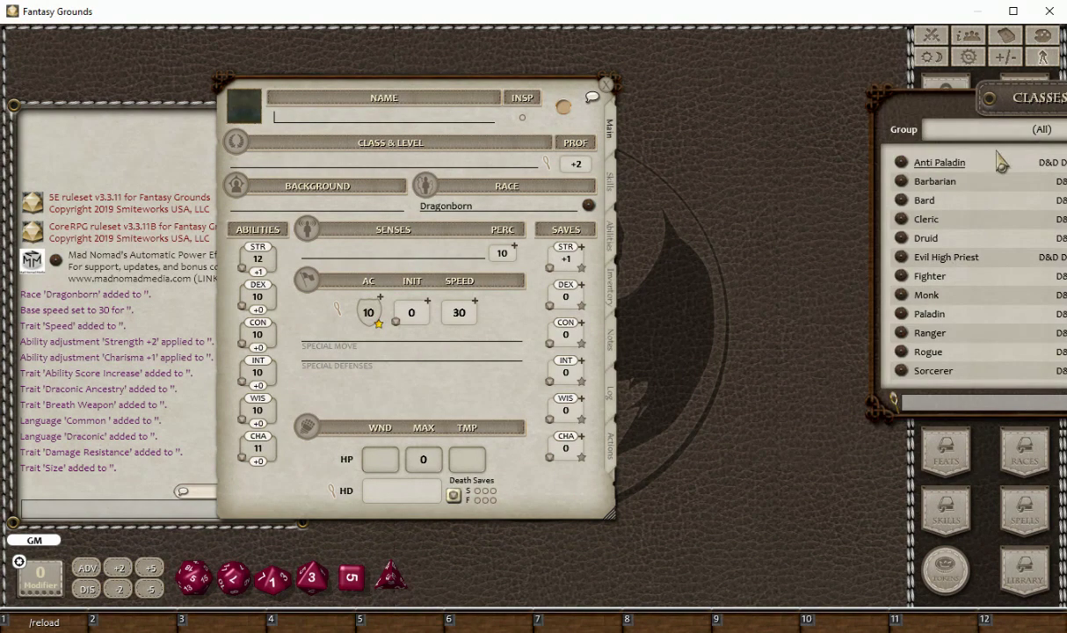
pyautogui.moveTo(978, 104); pyautogui.dragTo(741, 119)
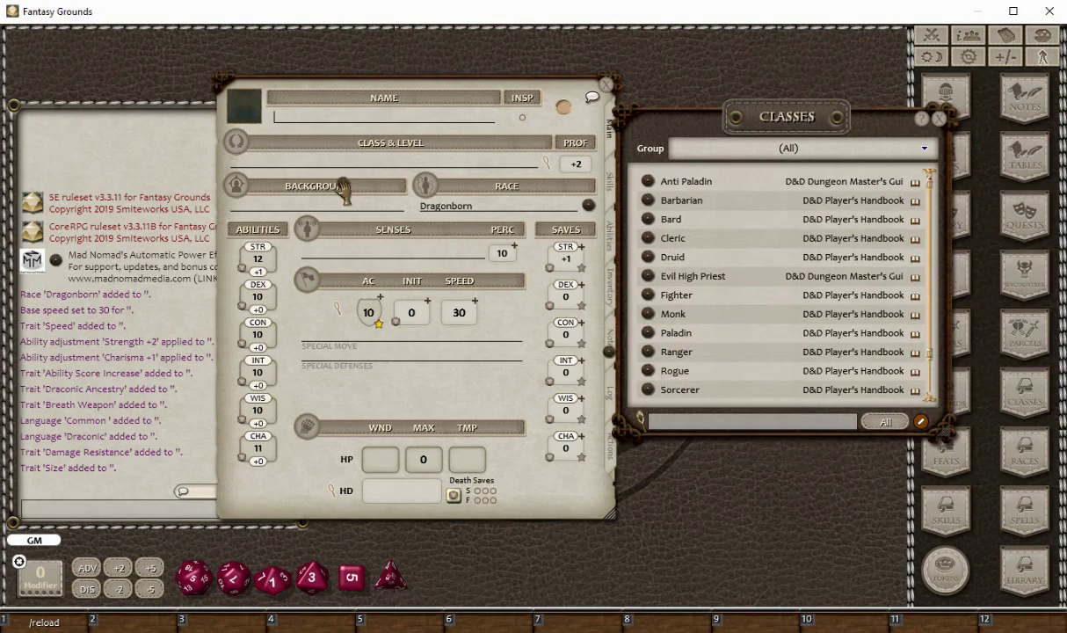
pyautogui.moveTo(319, 167); pyautogui.dragTo(312, 165)
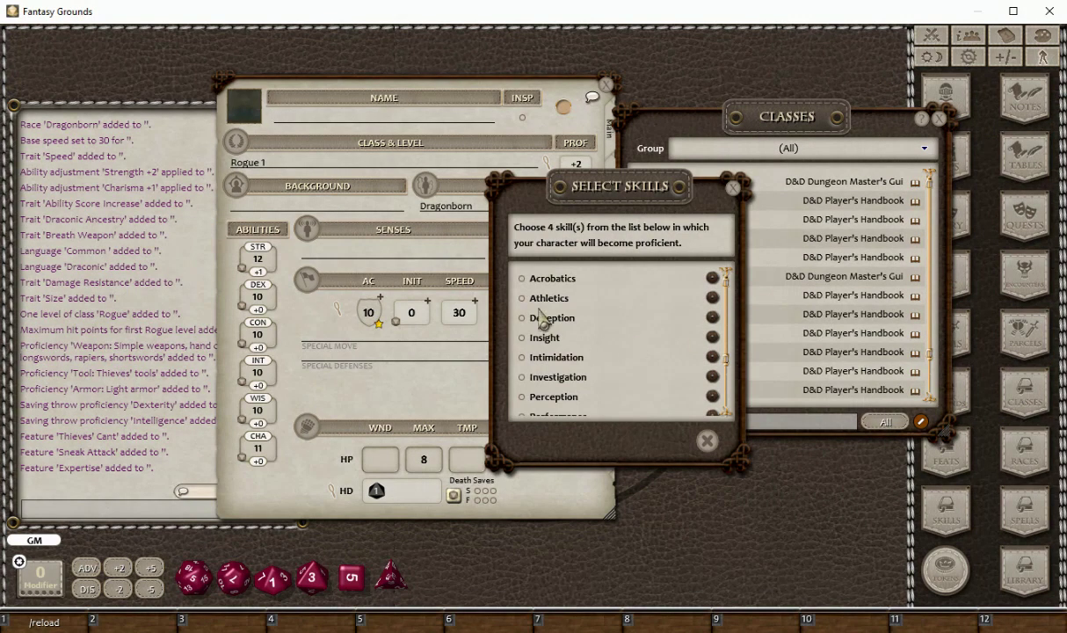
pyautogui.click(522, 278)
pyautogui.click(522, 338)
pyautogui.click(685, 440)
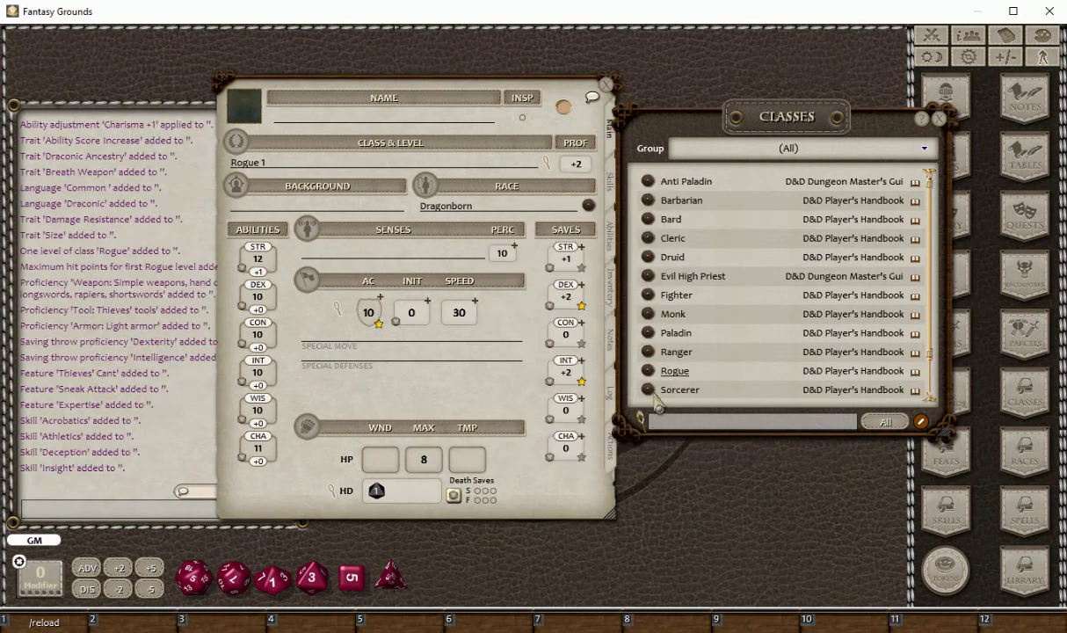
# Review the Rogue's Sneak Attack actions, then check the Abilities page and close Classes.
pyautogui.click(612, 463)
pyautogui.scroll(-3, 396, 327)
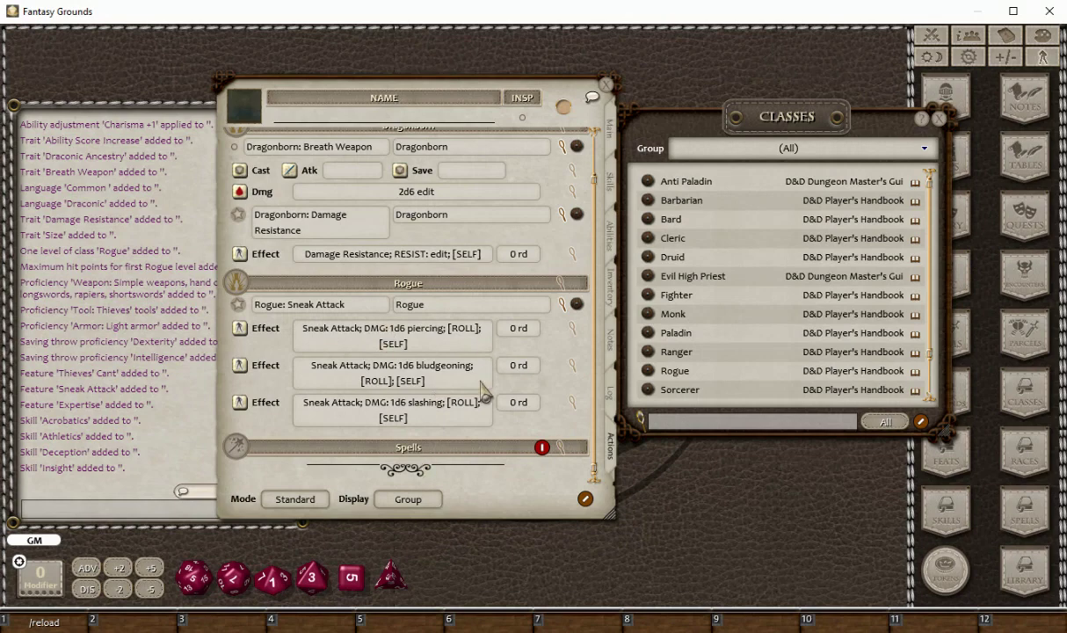
pyautogui.click(611, 134)
pyautogui.moveTo(699, 127); pyautogui.dragTo(754, 127)
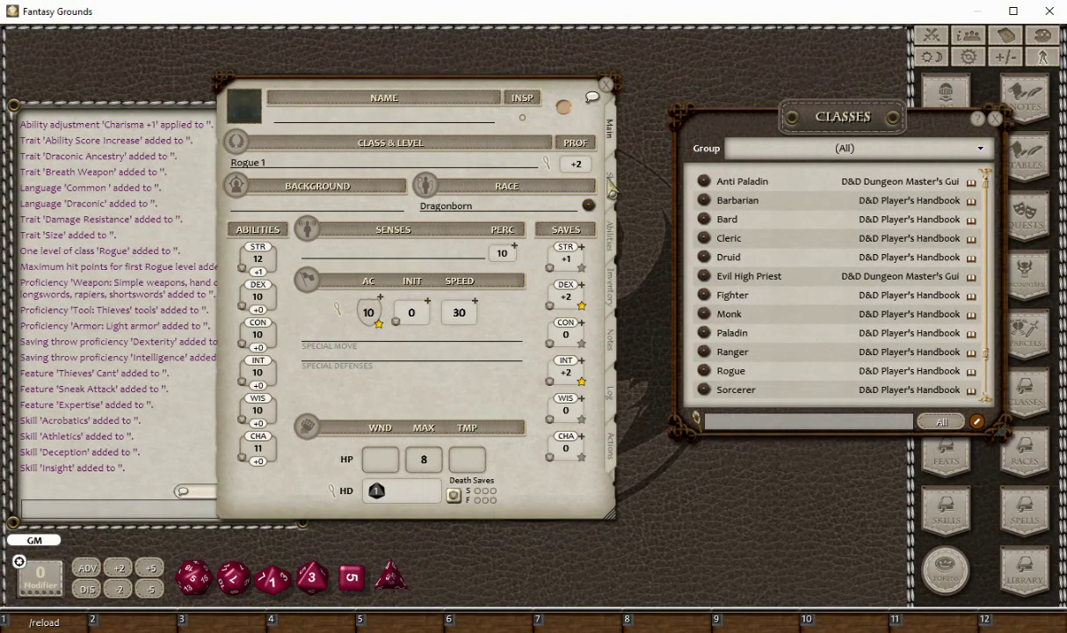
pyautogui.click(611, 236)
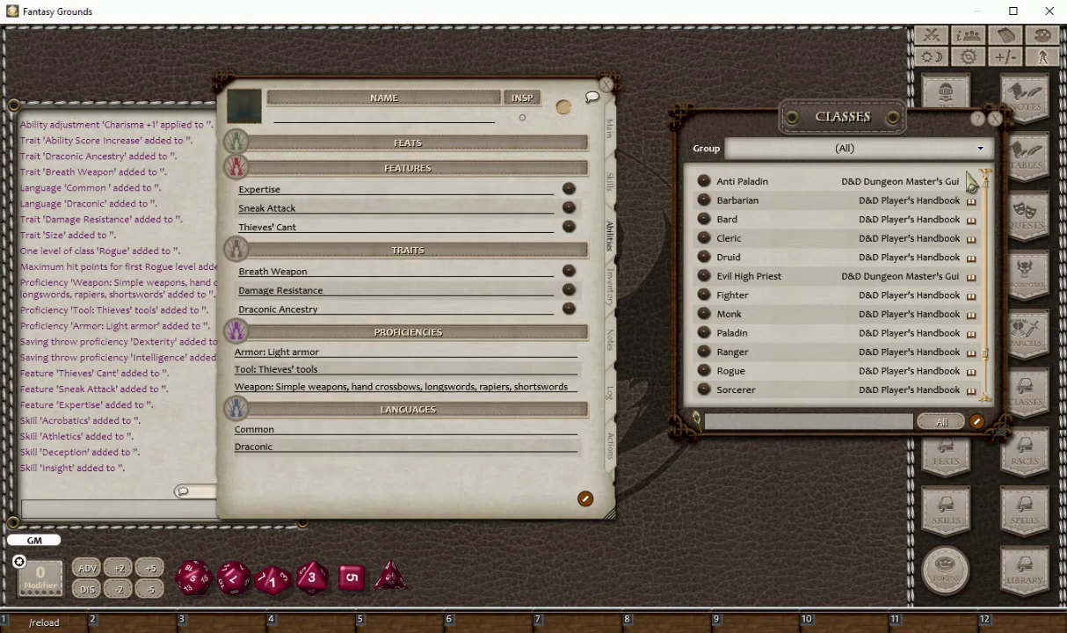
pyautogui.click(994, 117)
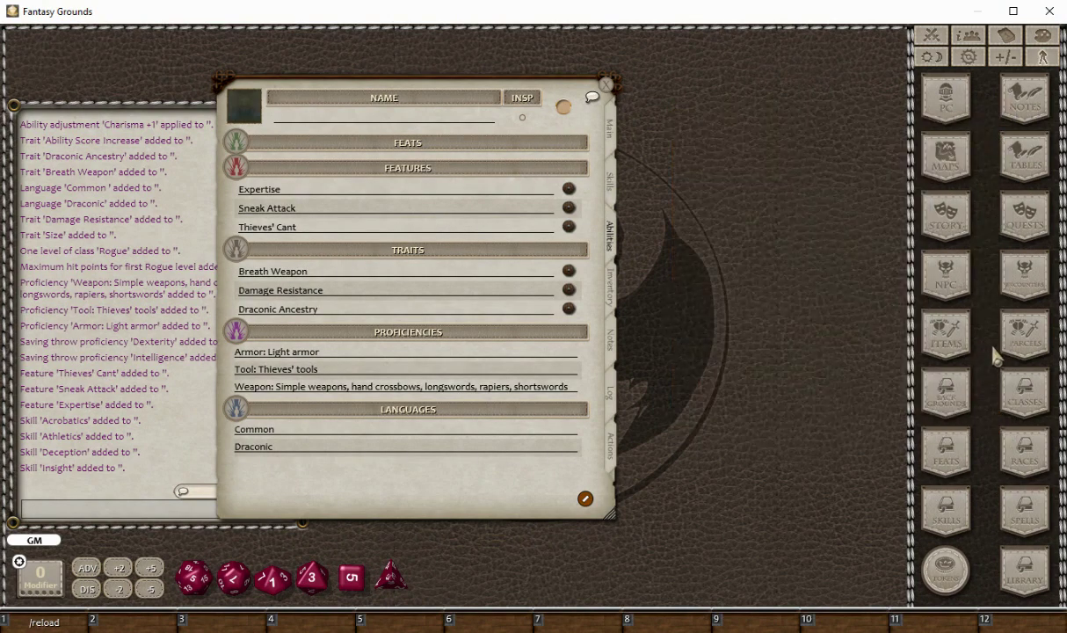
# Add the Athlete feat with a Dexterity +1 increase and confirm its Feat: Athlete action.
pyautogui.click(958, 436)
pyautogui.moveTo(1030, 104)
pyautogui.mouseDown()
pyautogui.moveTo(773, 95)
pyautogui.moveTo(797, 87)
pyautogui.mouseUp()
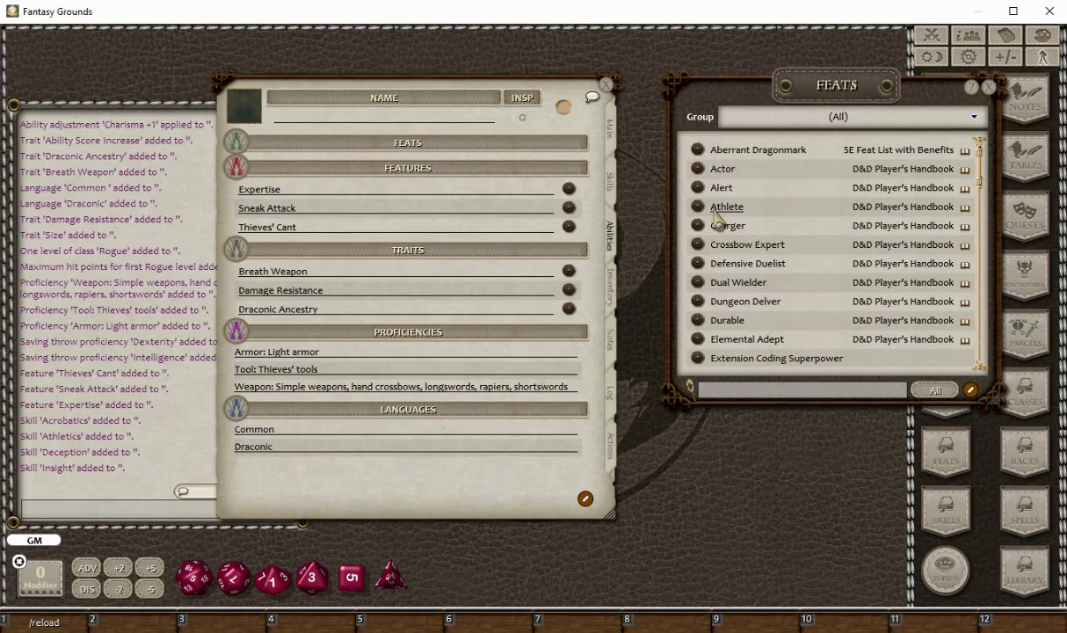
pyautogui.moveTo(702, 209); pyautogui.dragTo(397, 143)
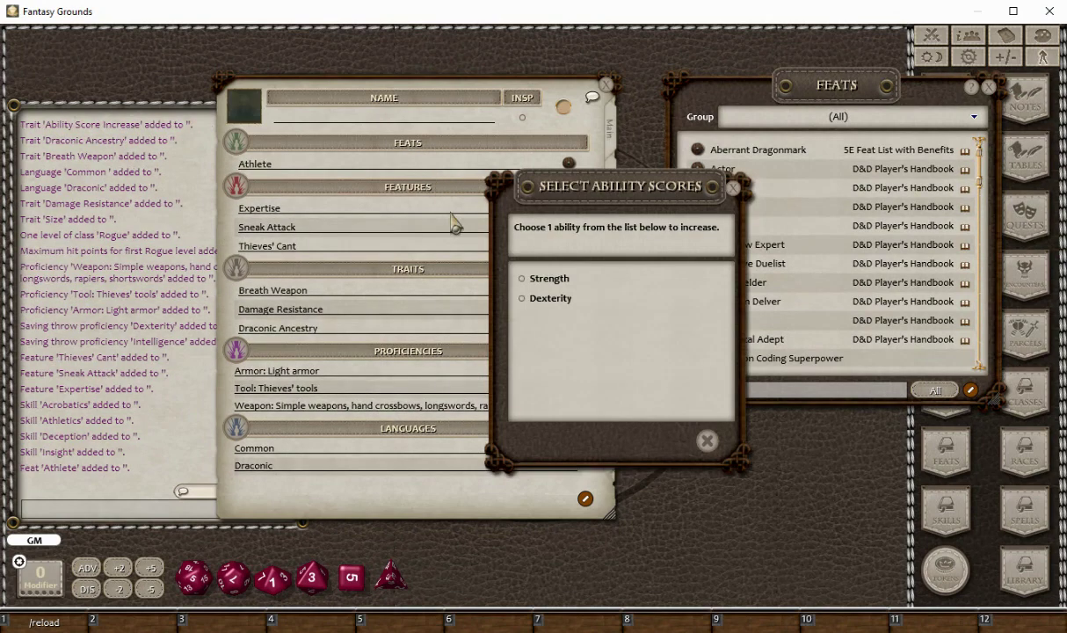
pyautogui.click(542, 301)
pyautogui.click(679, 440)
pyautogui.click(613, 454)
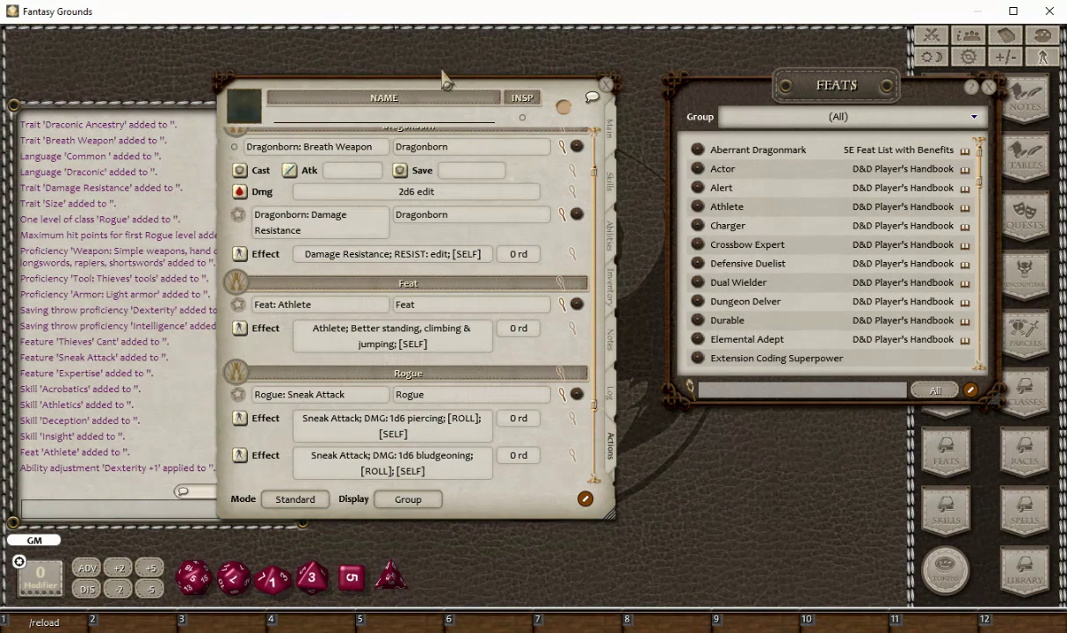
pyautogui.moveTo(429, 85); pyautogui.dragTo(376, 95)
pyautogui.moveTo(830, 88); pyautogui.dragTo(752, 100)
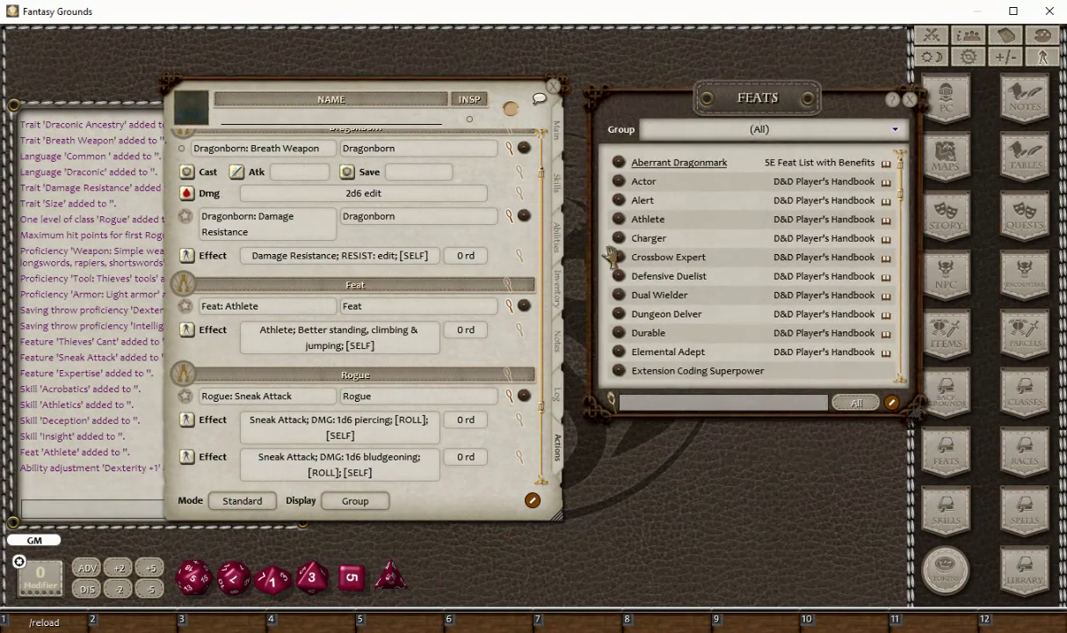
pyautogui.click(556, 288)
# Close Feats and bring up the Party Sheet's parcel inventory beside the character sheet.
pyautogui.click(912, 102)
pyautogui.click(947, 330)
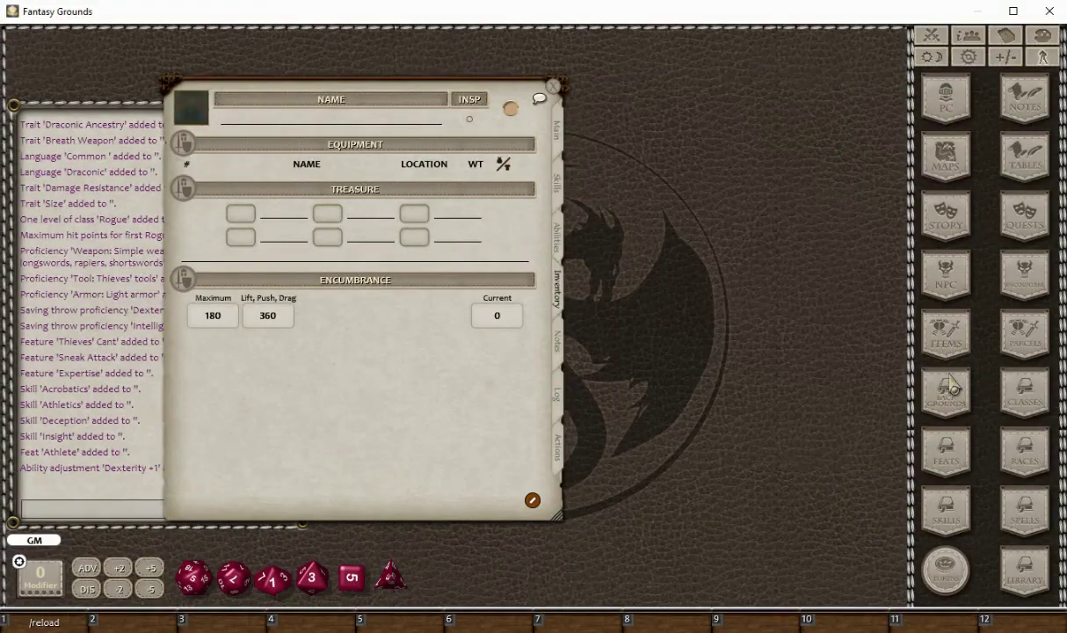
pyautogui.moveTo(995, 260); pyautogui.dragTo(821, 239)
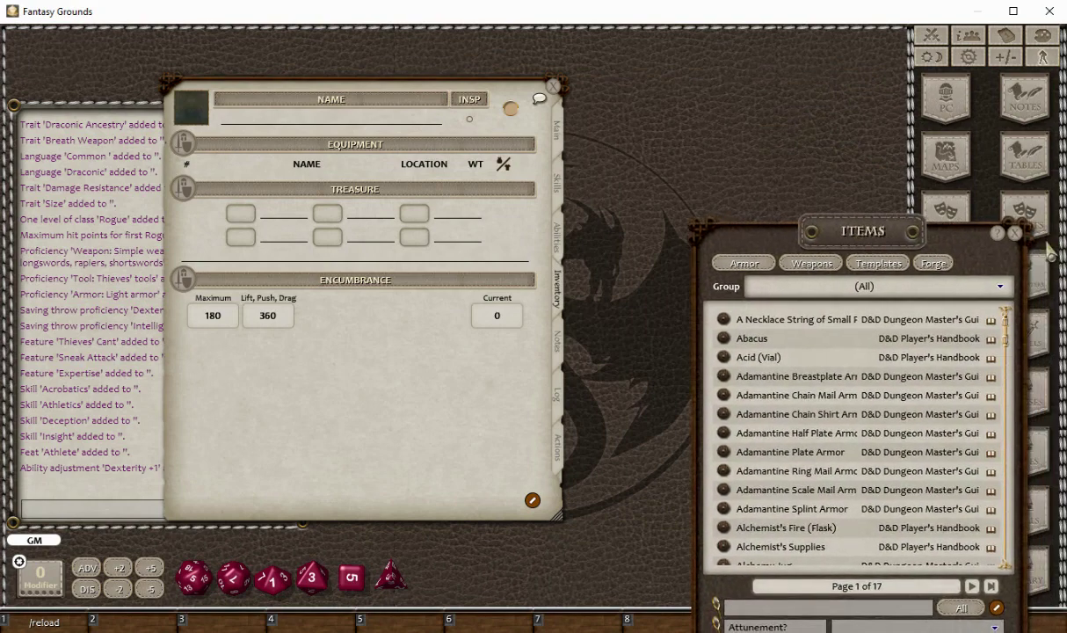
pyautogui.click(971, 230)
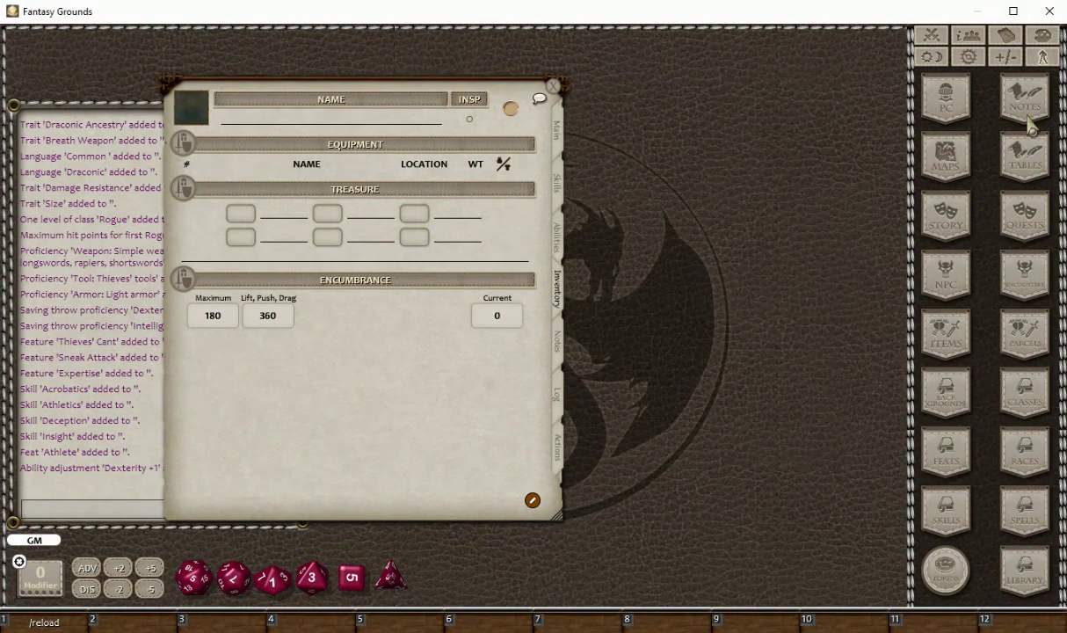
pyautogui.click(969, 37)
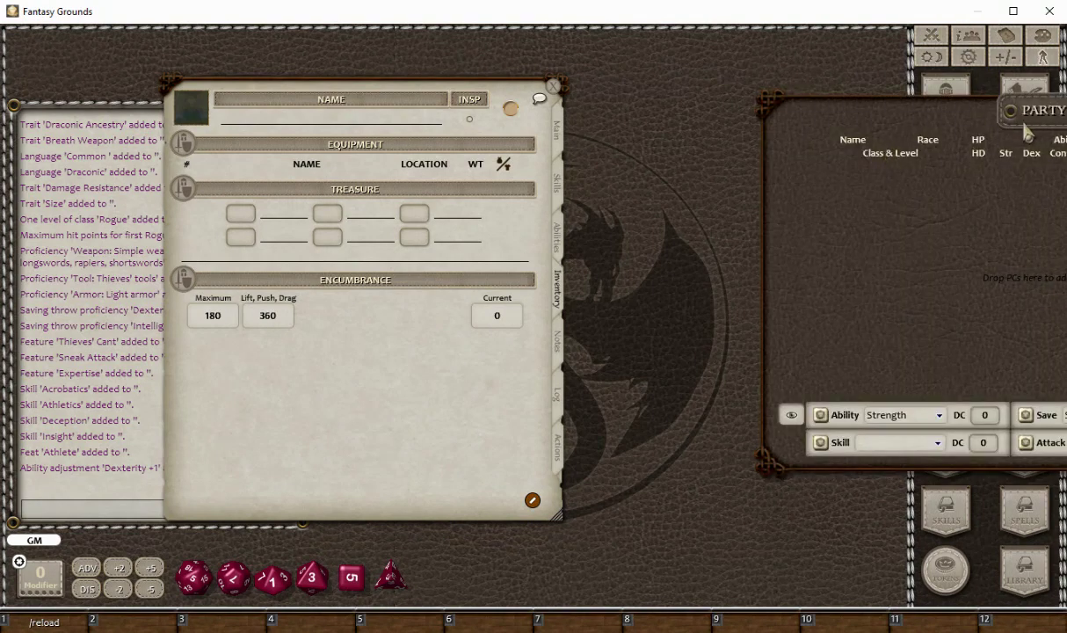
pyautogui.moveTo(1026, 130); pyautogui.dragTo(615, 112)
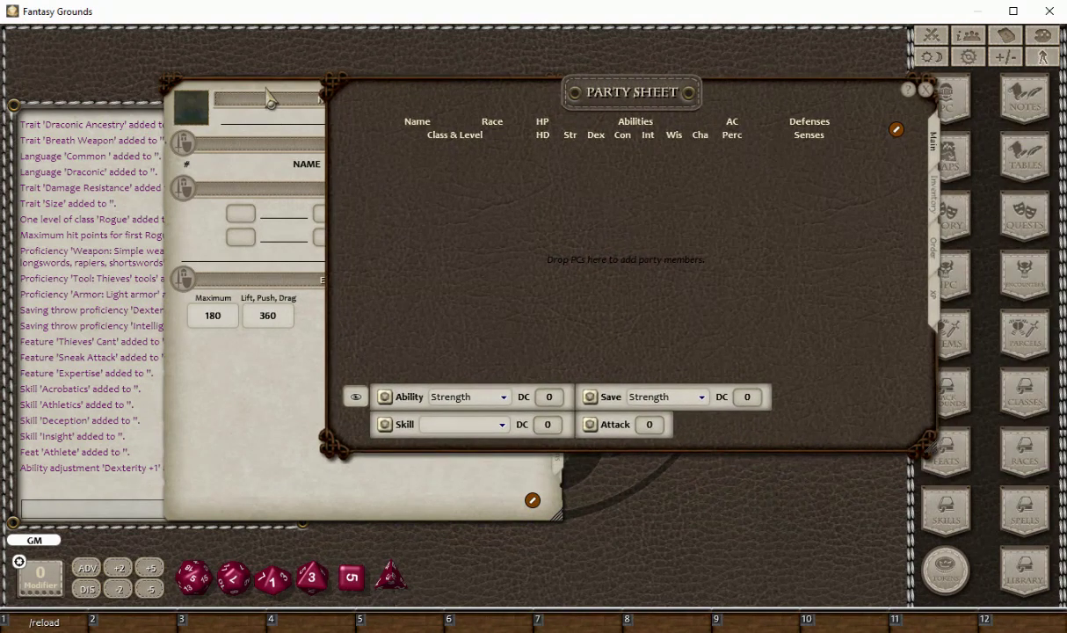
pyautogui.moveTo(270, 99); pyautogui.dragTo(175, 107)
pyautogui.click(935, 201)
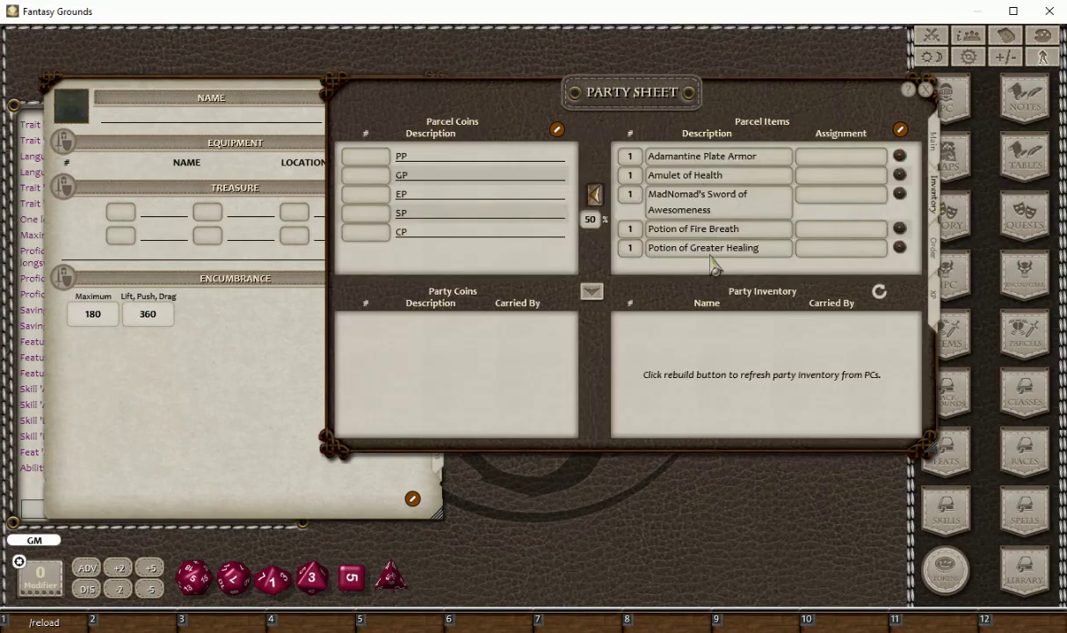
pyautogui.moveTo(663, 107); pyautogui.dragTo(776, 121)
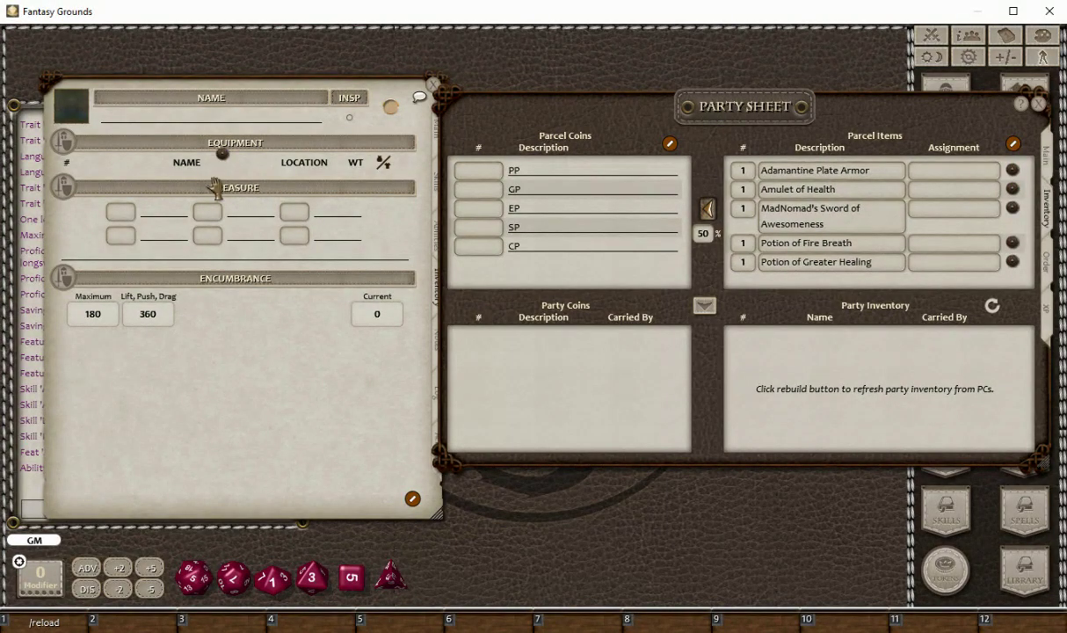
# Give the character the Adamantine Plate Armor and check its IMMUNE: critical action effect.
pyautogui.moveTo(188, 209); pyautogui.dragTo(189, 165)
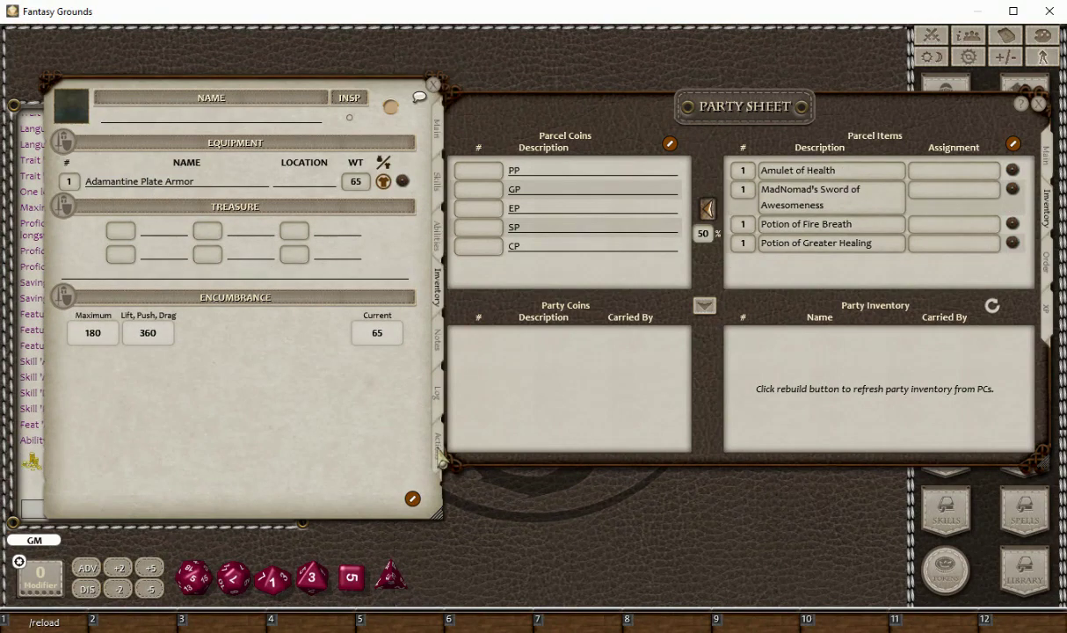
pyautogui.click(435, 449)
pyautogui.scroll(-3, 290, 334)
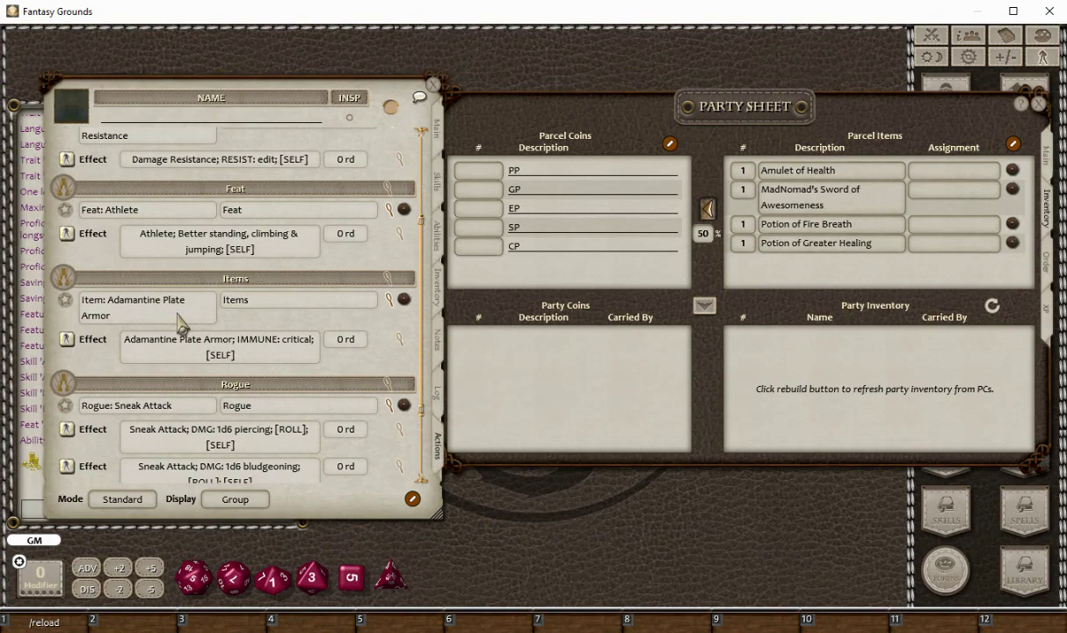
pyautogui.scroll(-4, 185, 321)
pyautogui.scroll(8, 232, 334)
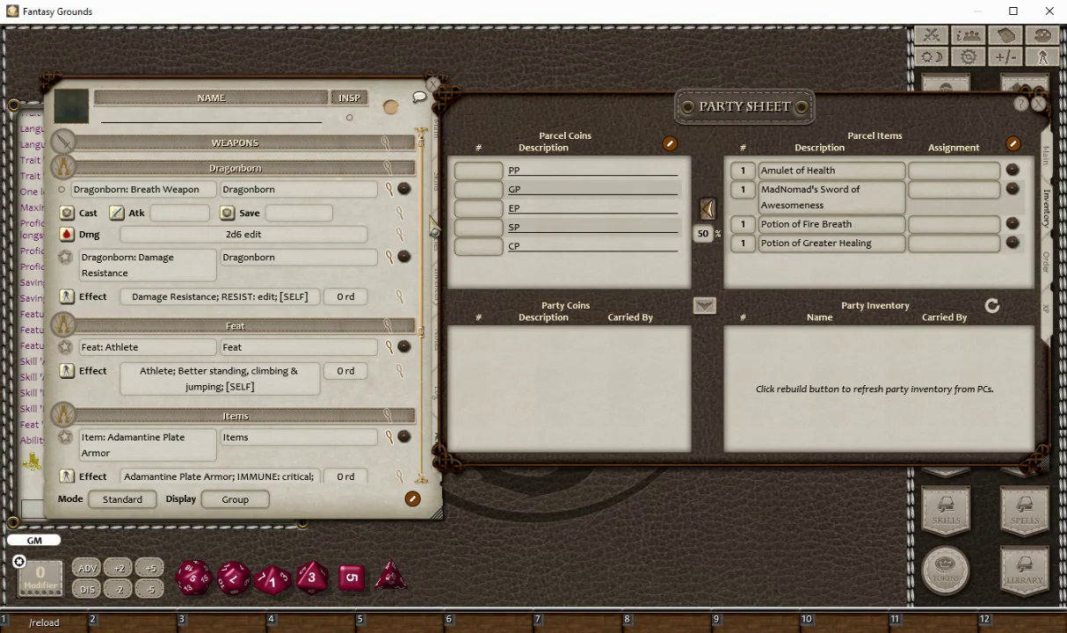
# Add the Potion of Greater Healing to the inventory, identify it, and check Actions.
pyautogui.moveTo(470, 314); pyautogui.dragTo(536, 314)
pyautogui.click(434, 283)
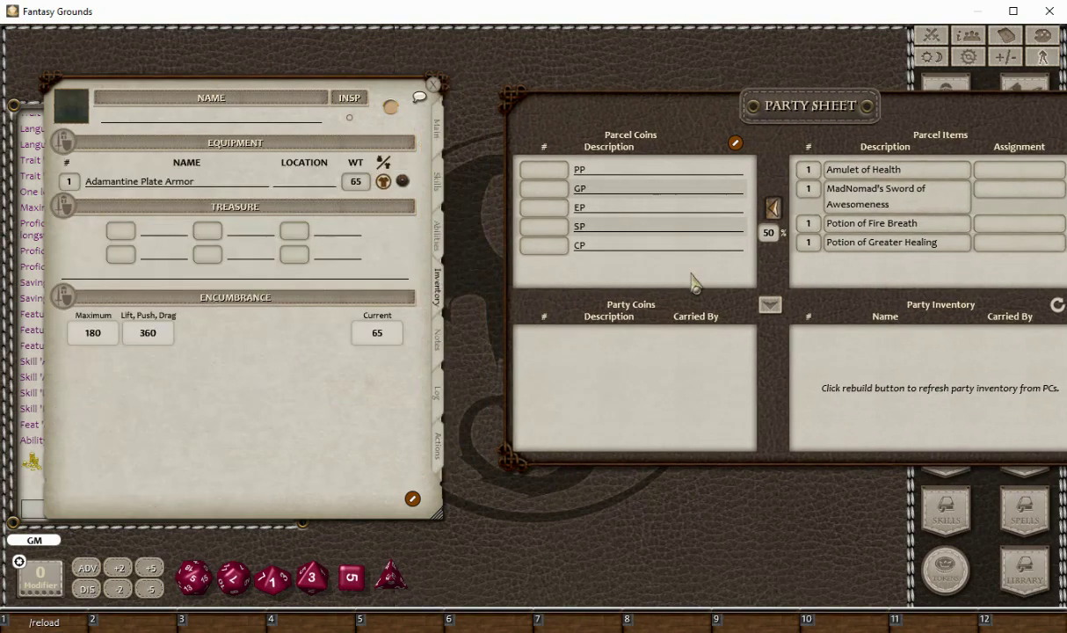
pyautogui.moveTo(763, 268); pyautogui.dragTo(679, 280)
pyautogui.moveTo(936, 253); pyautogui.dragTo(207, 160)
pyautogui.click(394, 201)
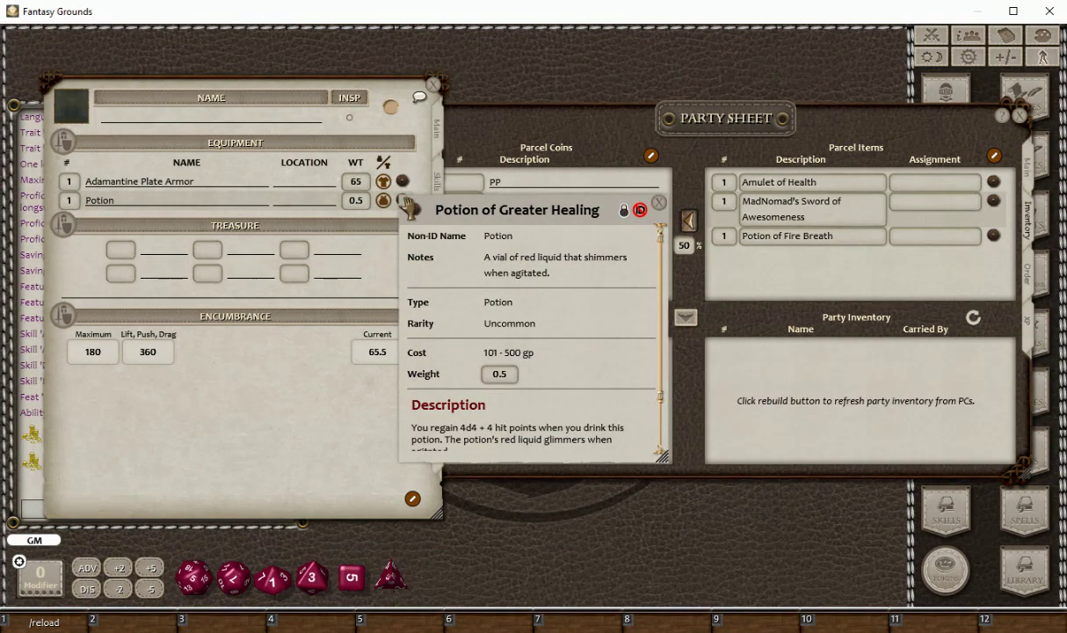
pyautogui.click(639, 211)
pyautogui.click(659, 204)
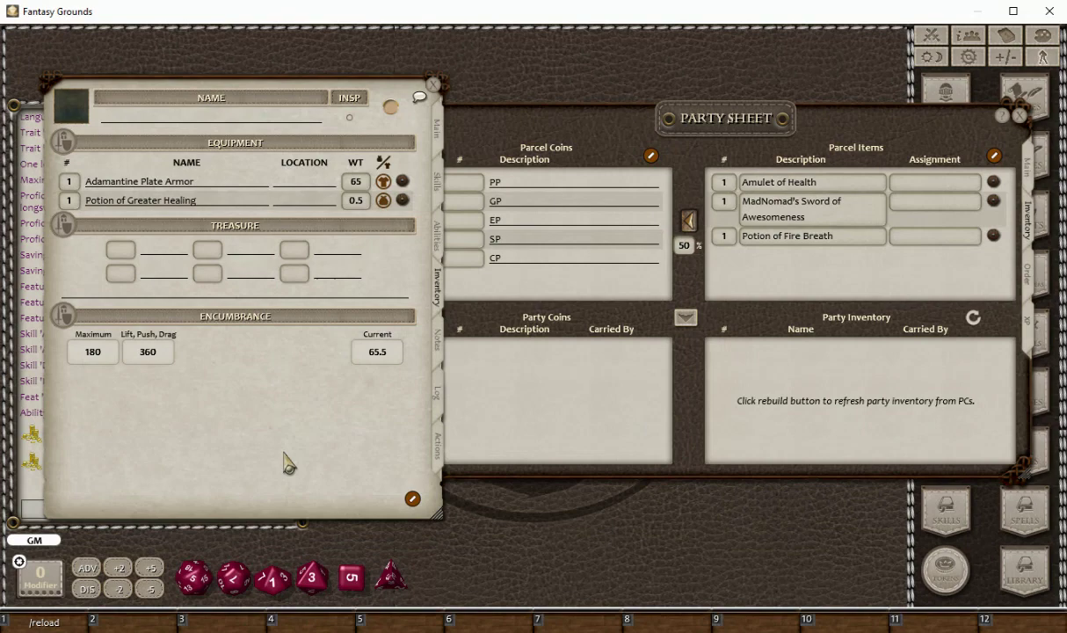
pyautogui.click(437, 444)
pyautogui.scroll(-1, 281, 316)
pyautogui.scroll(-4, 281, 316)
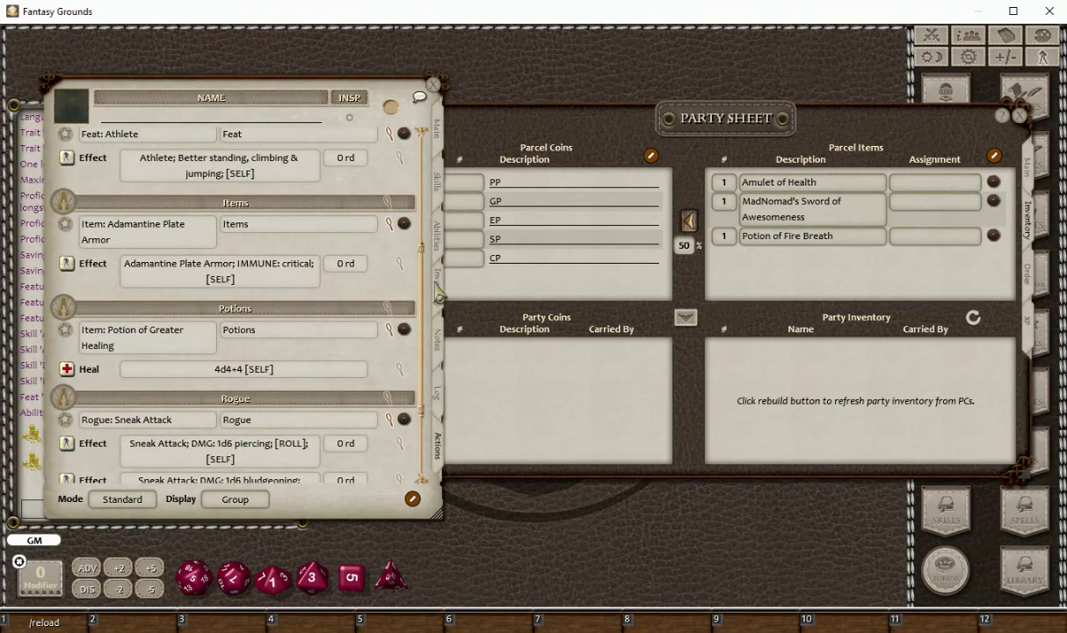
# Add the Potion of Fire Breath to the inventory and mark it identified.
pyautogui.click(435, 279)
pyautogui.moveTo(993, 254); pyautogui.dragTo(249, 189)
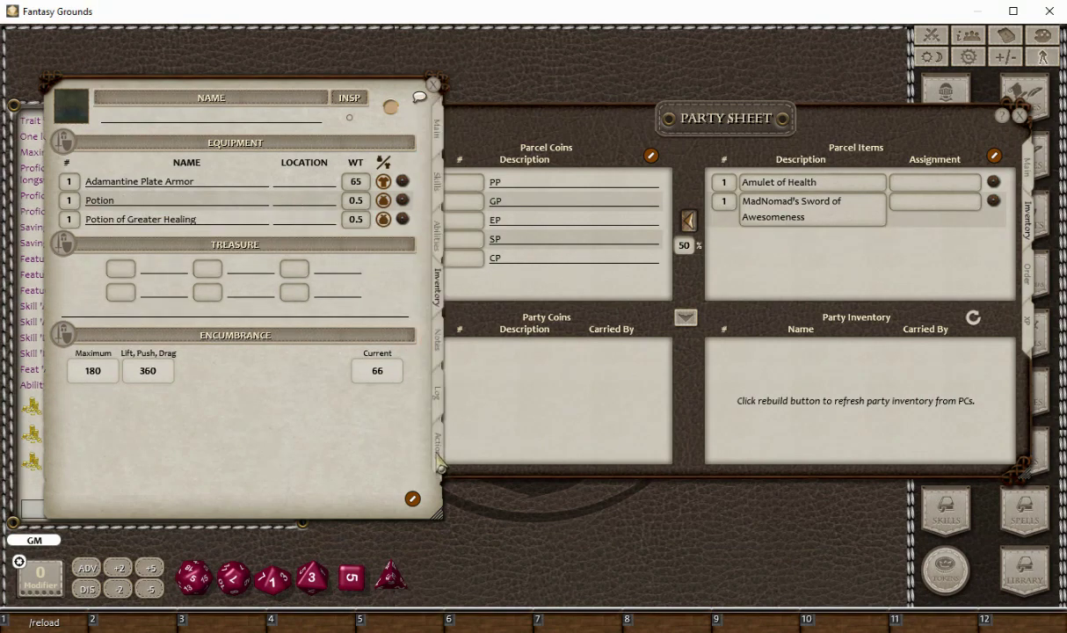
pyautogui.click(438, 448)
pyautogui.click(440, 279)
pyautogui.click(402, 202)
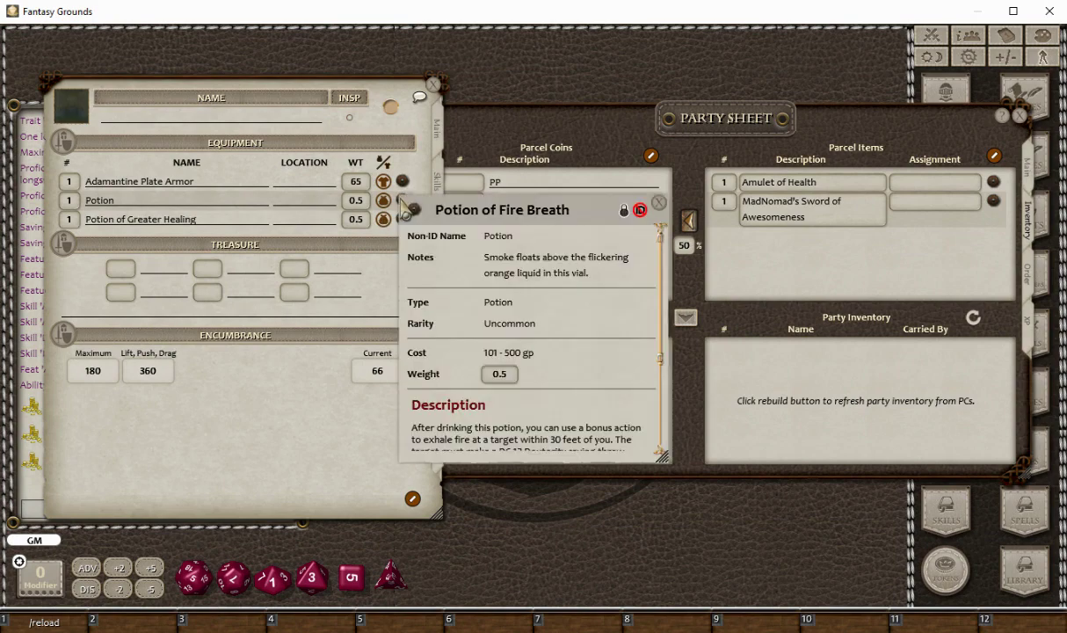
pyautogui.click(638, 209)
pyautogui.click(658, 203)
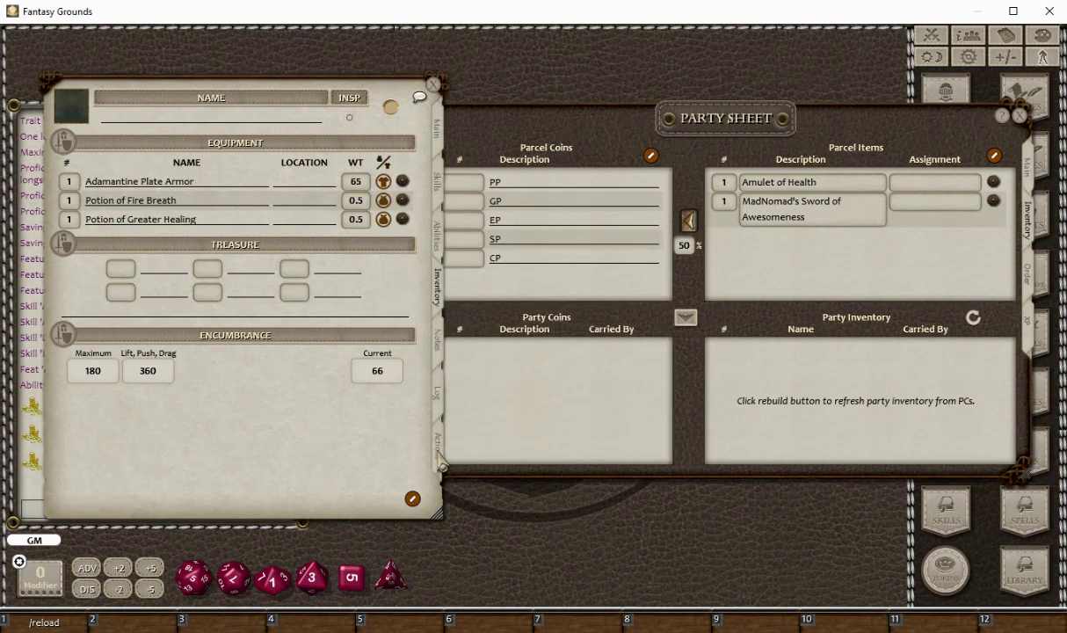
# Collapse the Potion of Fire Breath and Potion of Greater Healing entries in the Actions Potions group.
pyautogui.click(439, 452)
pyautogui.scroll(-2, 122, 263)
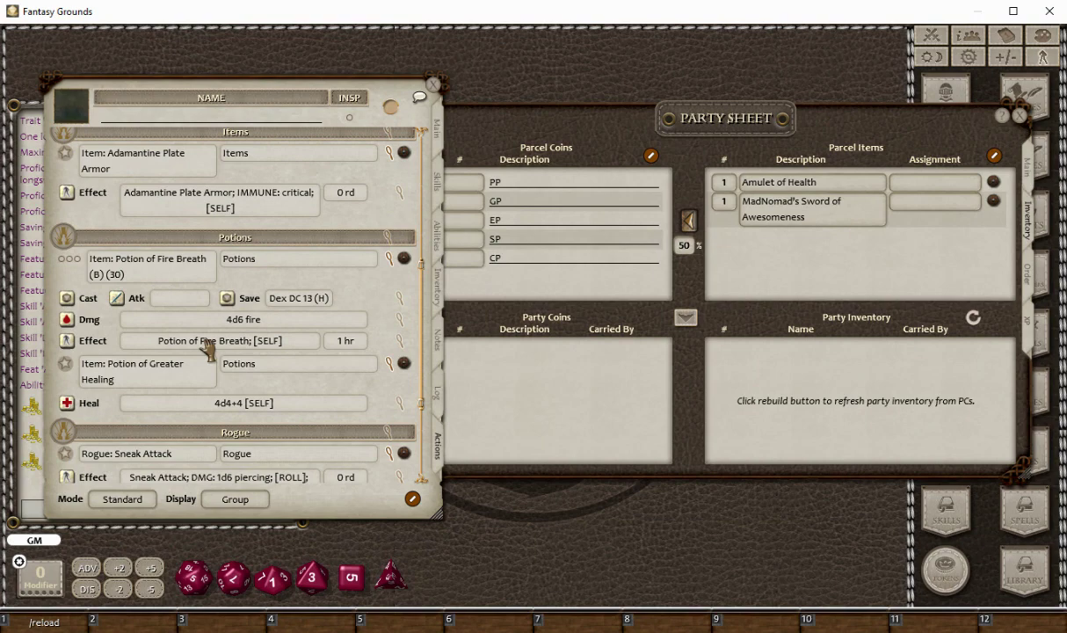
pyautogui.click(387, 257)
pyautogui.click(386, 296)
pyautogui.scroll(-2, 379, 308)
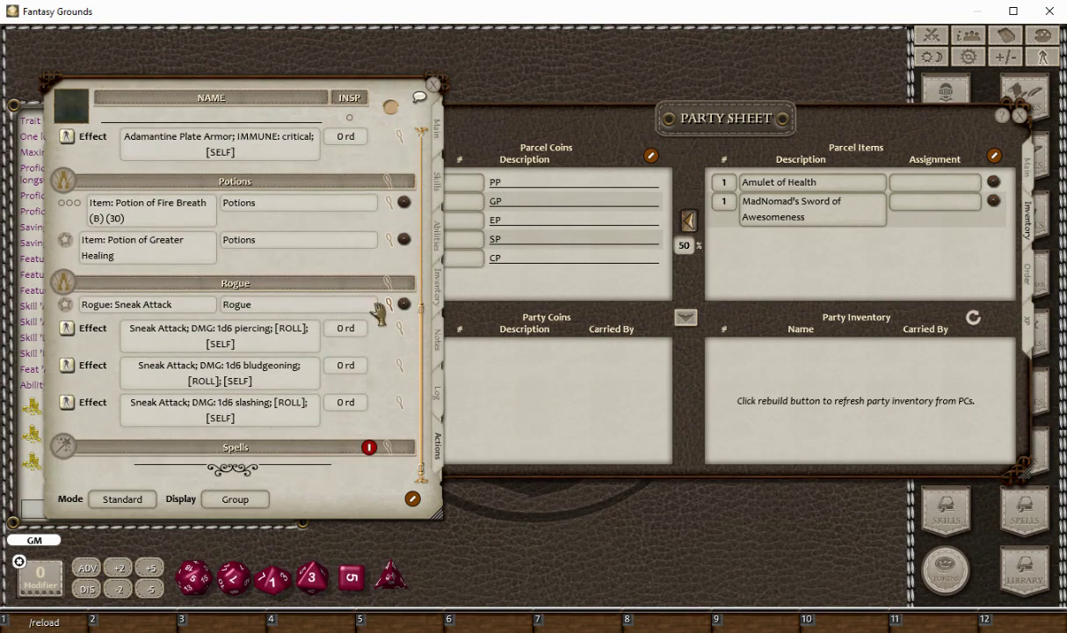
pyautogui.scroll(5, 387, 322)
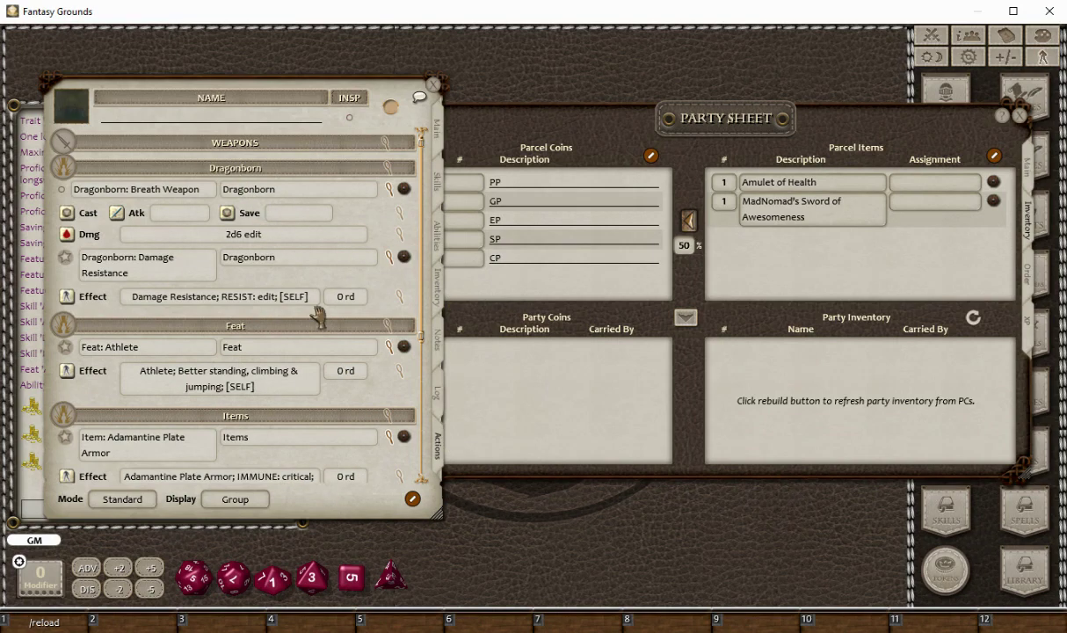
# Raise the Rogue from level 1 to 3 and choose the Thief archetype.
pyautogui.click(437, 139)
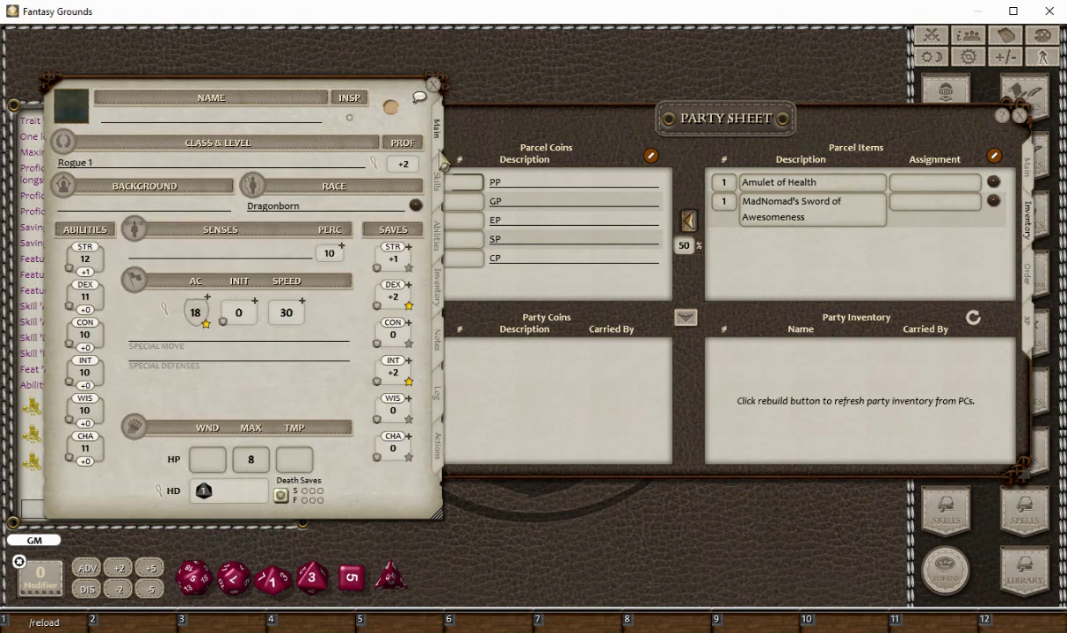
pyautogui.click(351, 161)
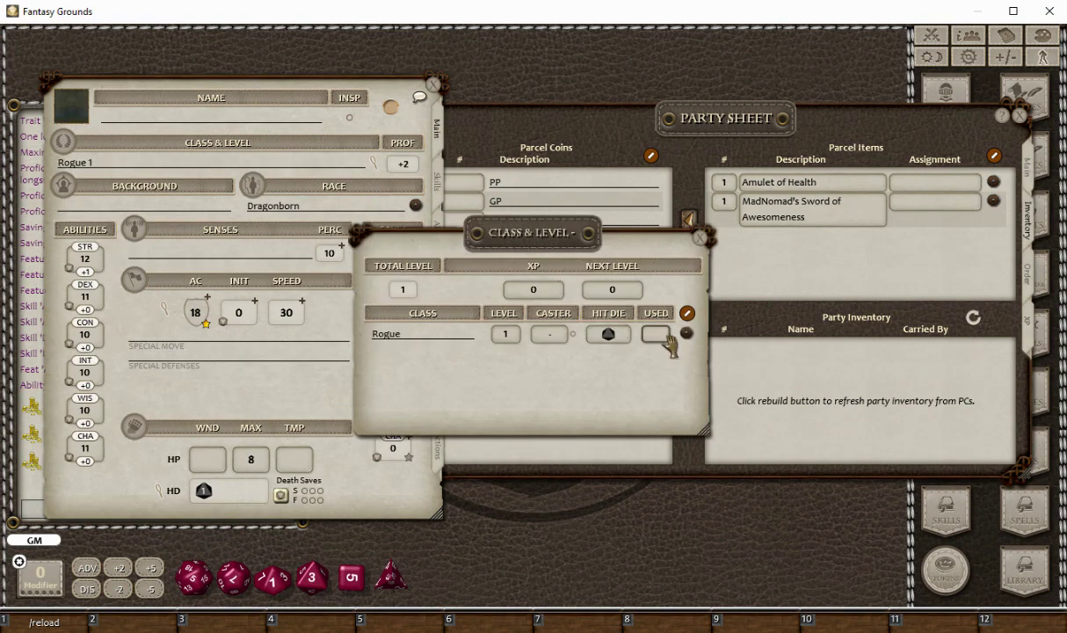
pyautogui.moveTo(686, 333); pyautogui.dragTo(409, 332)
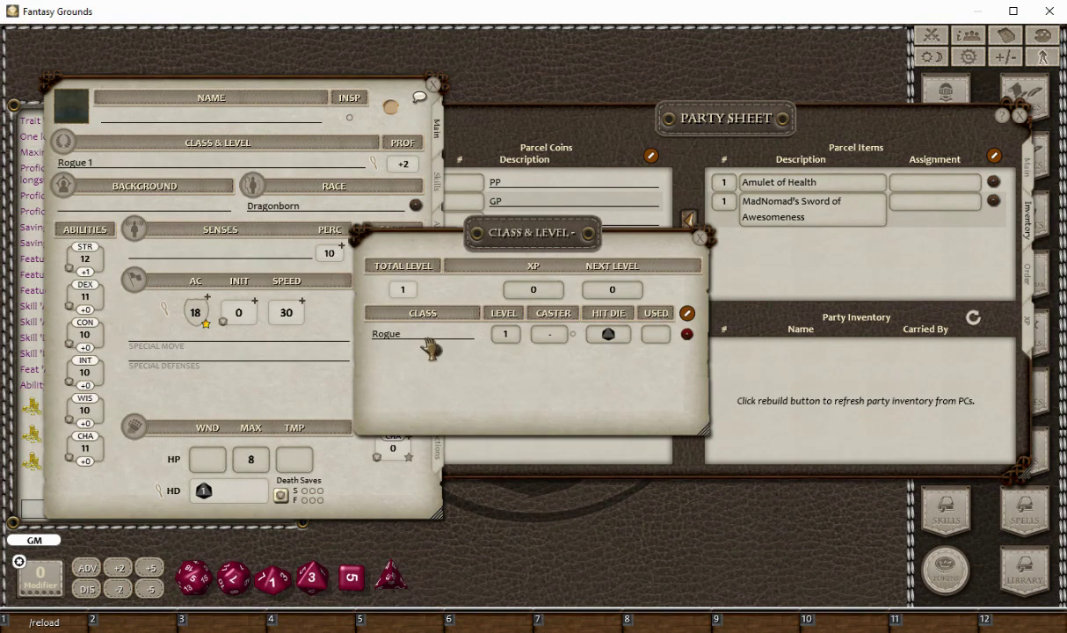
pyautogui.moveTo(474, 365); pyautogui.dragTo(476, 363)
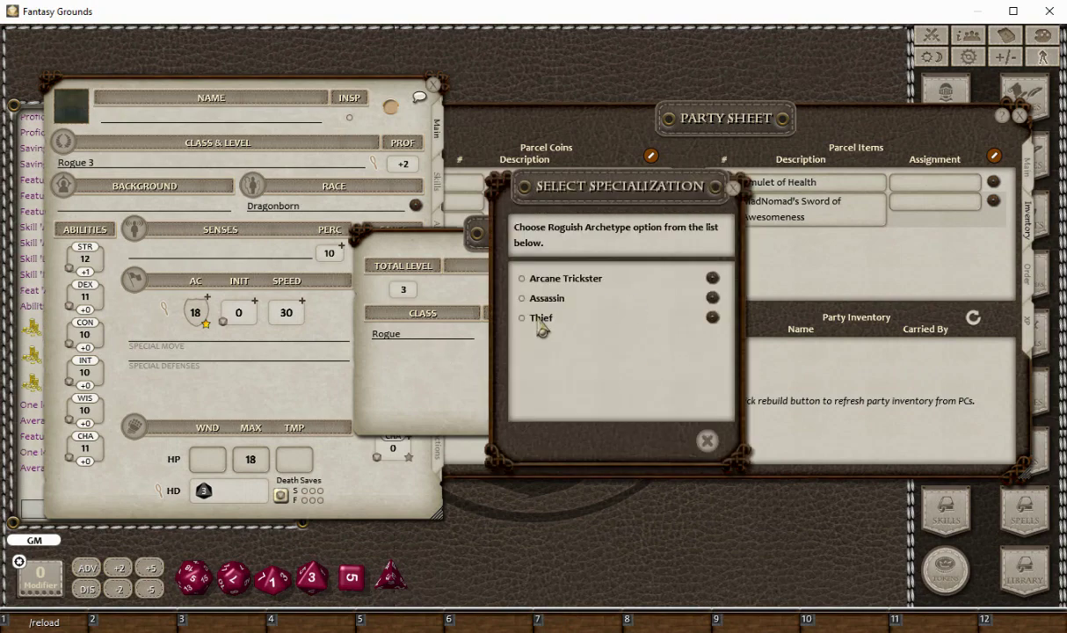
pyautogui.click(677, 442)
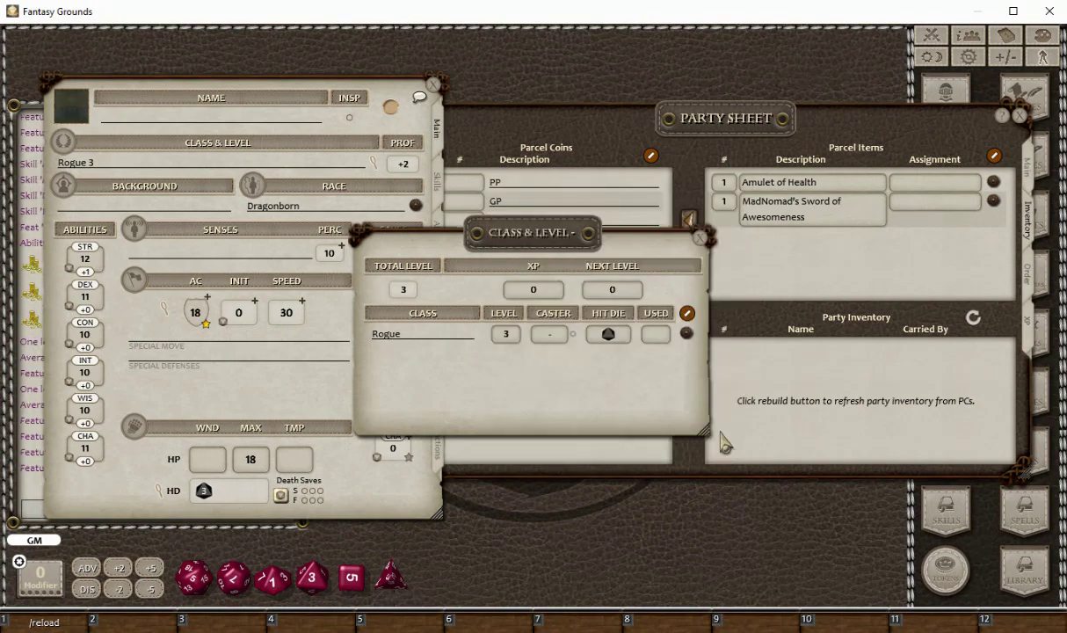
pyautogui.click(699, 238)
# Review the new Rogue: Spell Thief action and collapse its details.
pyautogui.click(437, 444)
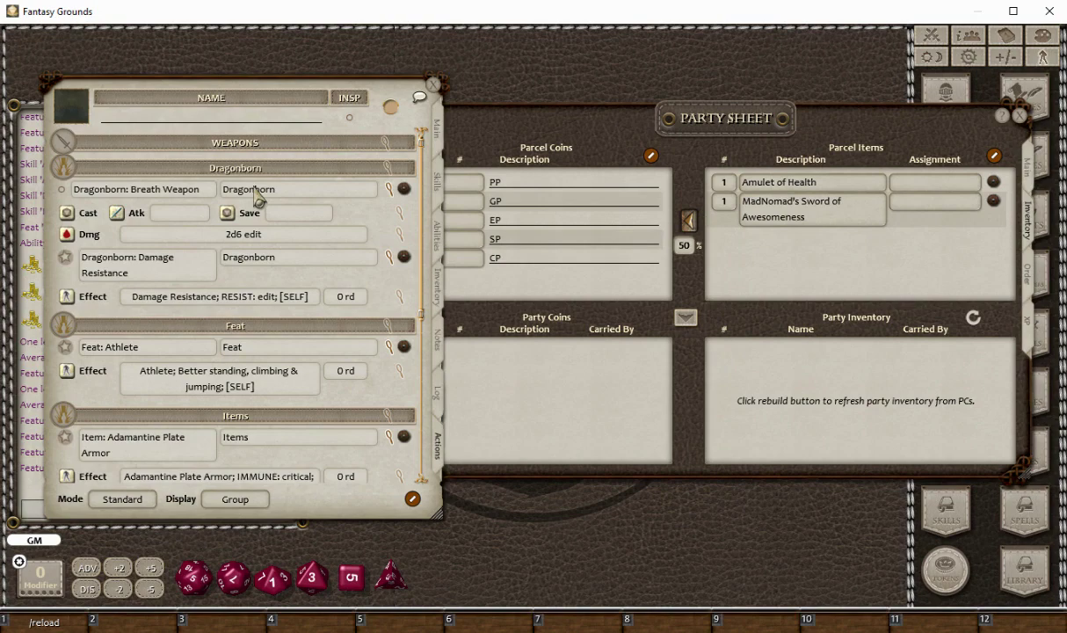
pyautogui.scroll(-10, 255, 195)
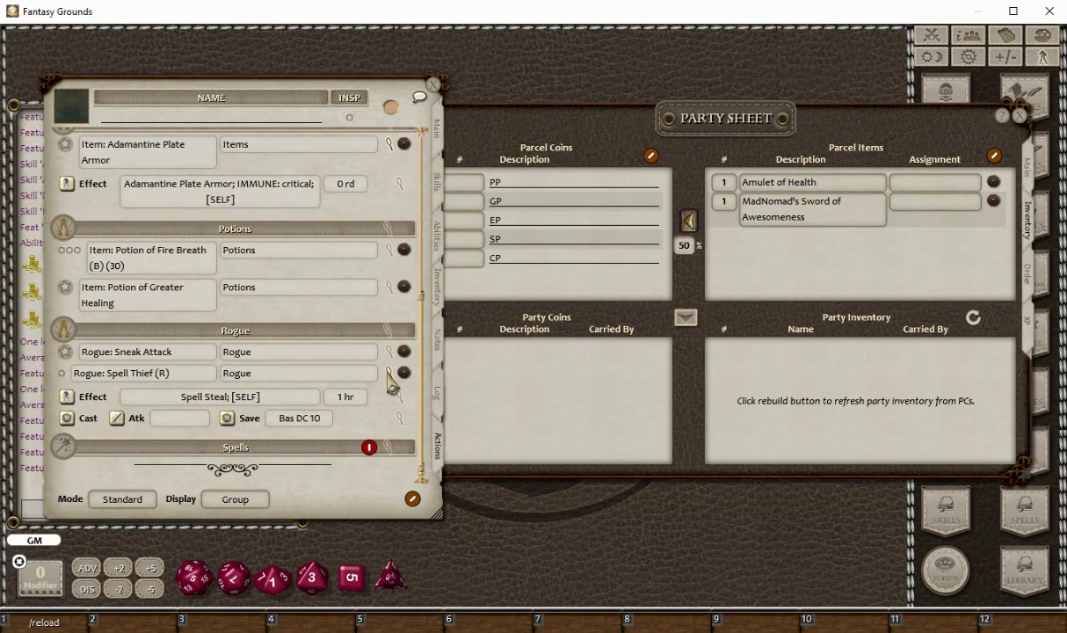
pyautogui.click(350, 376)
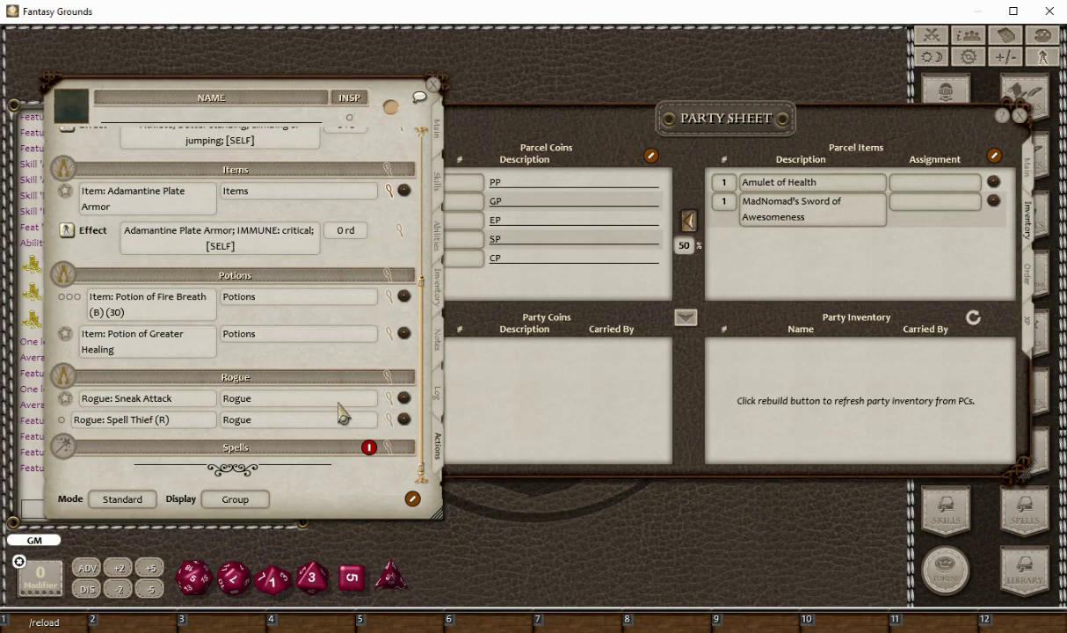
pyautogui.click(437, 131)
pyautogui.moveTo(949, 161); pyautogui.dragTo(867, 194)
# Close the Party Sheet and shift the character sheet right so the chat log shows.
pyautogui.click(939, 149)
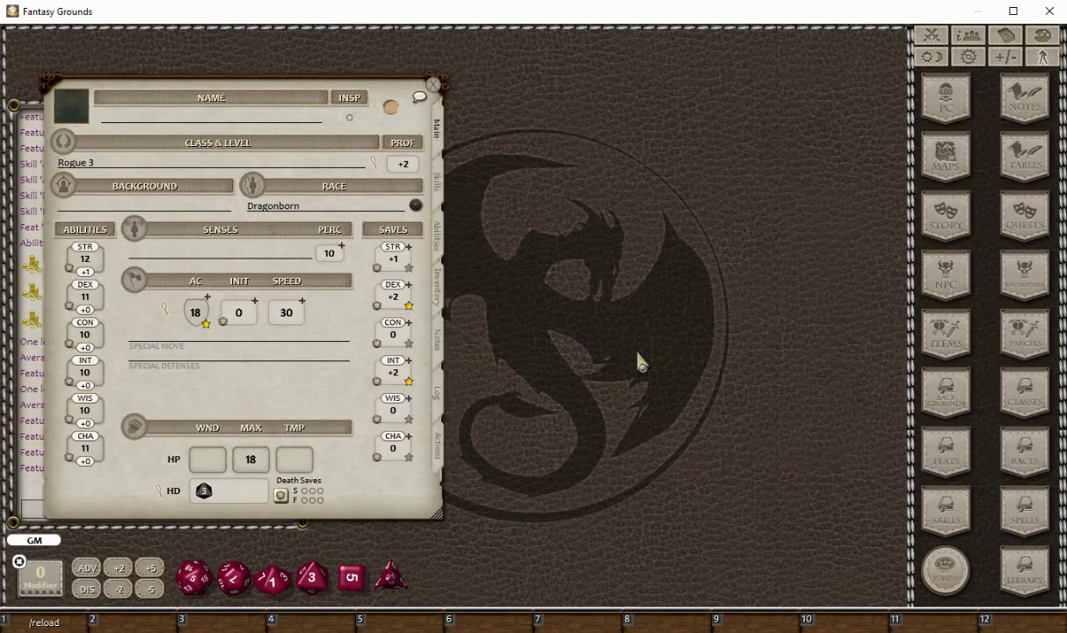
pyautogui.moveTo(269, 102)
pyautogui.mouseDown()
pyautogui.moveTo(482, 101)
pyautogui.moveTo(385, 107)
pyautogui.mouseUp()
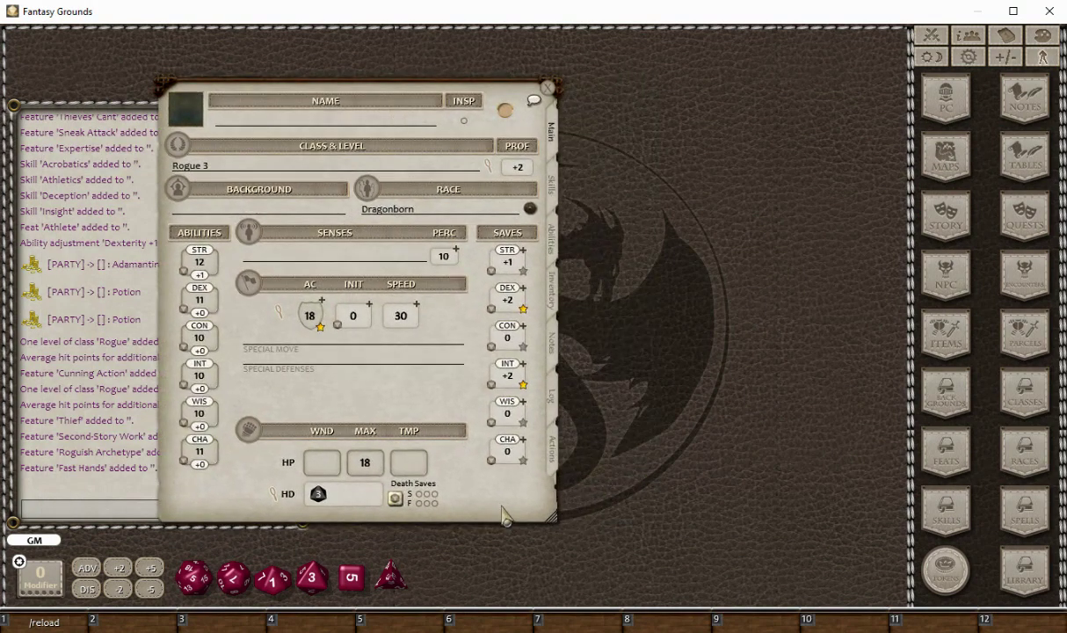
pyautogui.moveTo(505, 517)
pyautogui.mouseDown()
pyautogui.moveTo(584, 549)
pyautogui.moveTo(512, 527)
pyautogui.mouseUp()
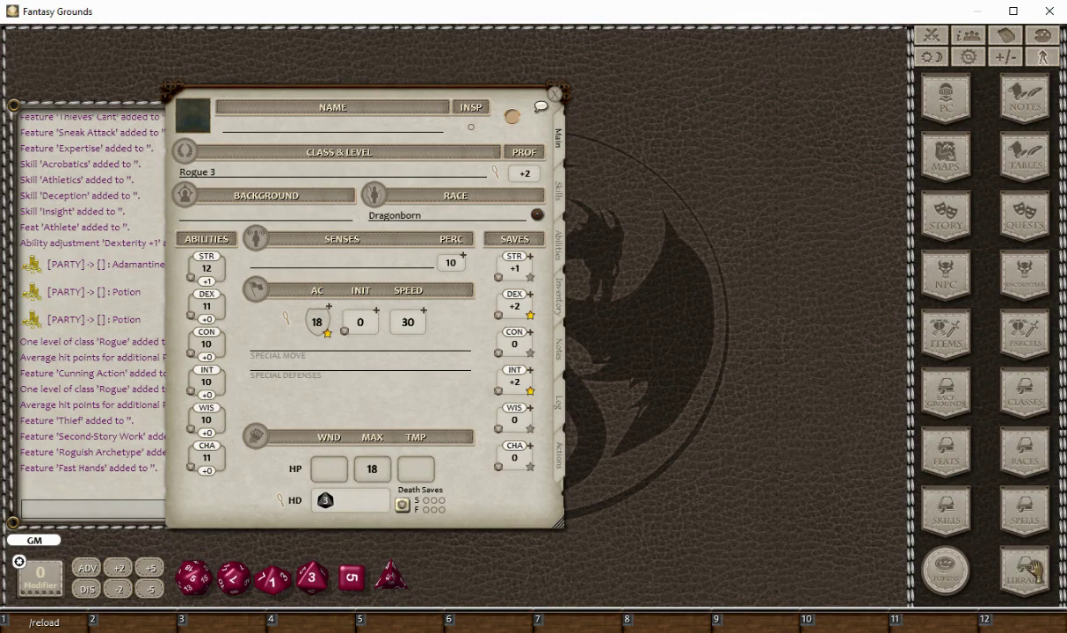
# Open the Feats library filtered to the (Uncategorized) homebrew feats.
pyautogui.click(558, 250)
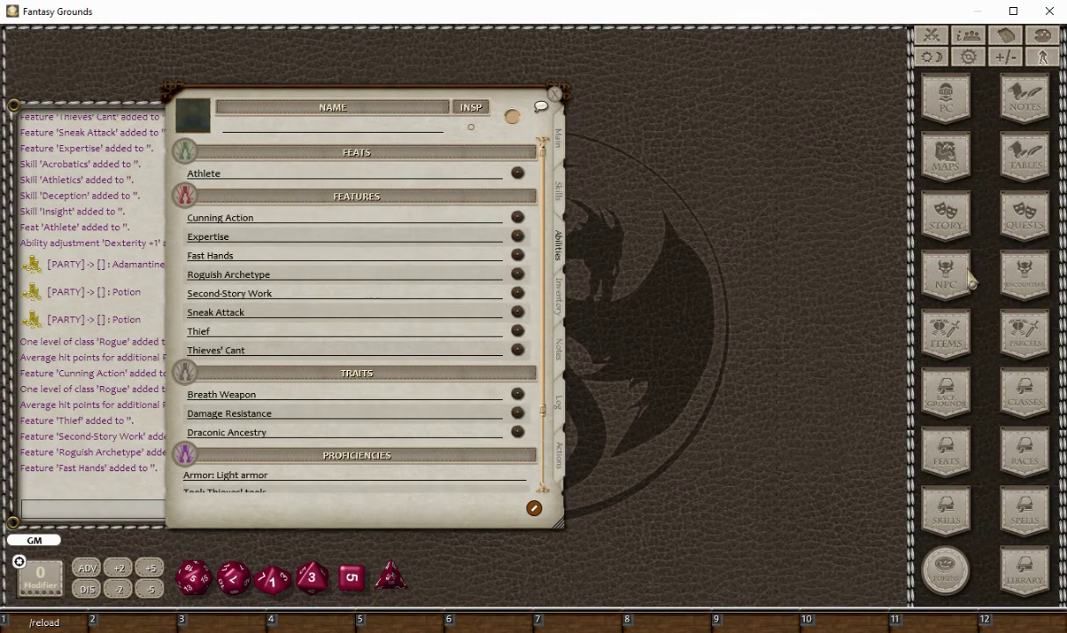
pyautogui.click(945, 449)
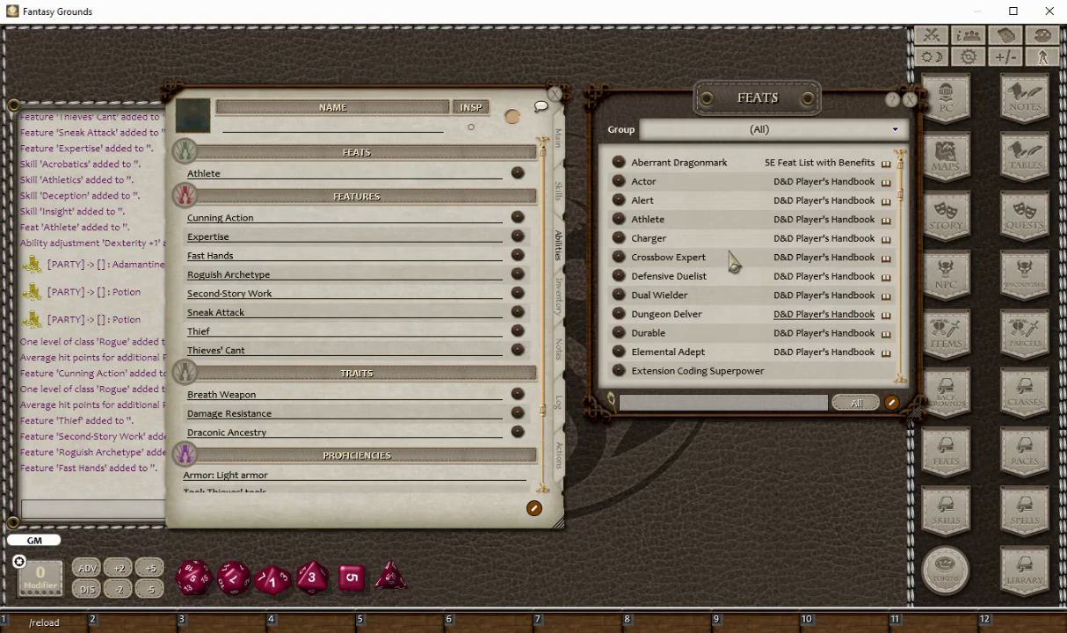
pyautogui.click(703, 129)
pyautogui.click(695, 152)
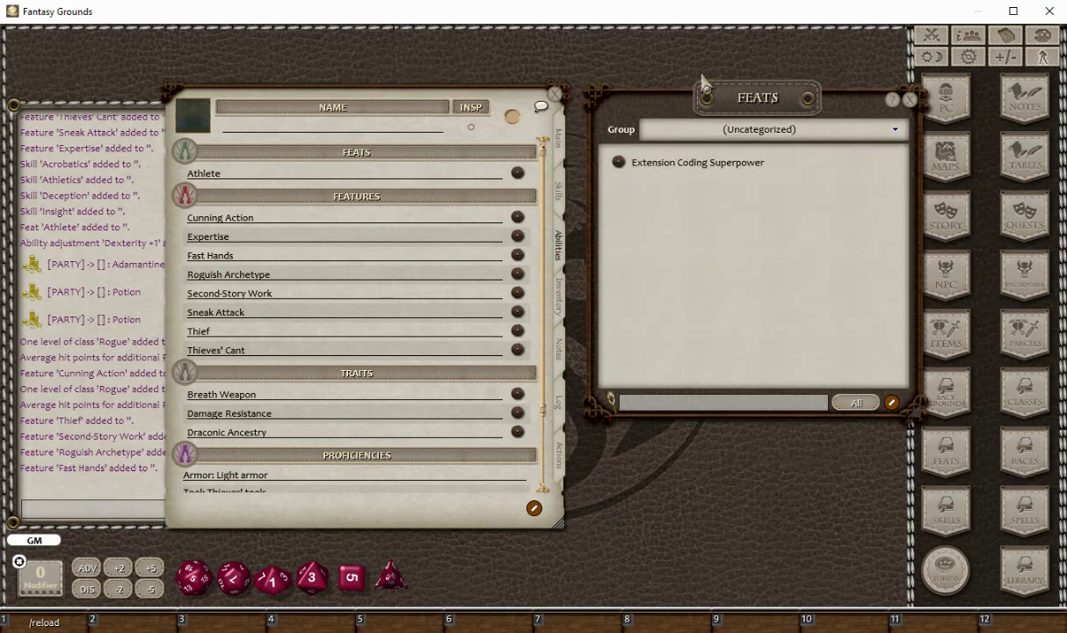
pyautogui.moveTo(761, 120); pyautogui.dragTo(824, 135)
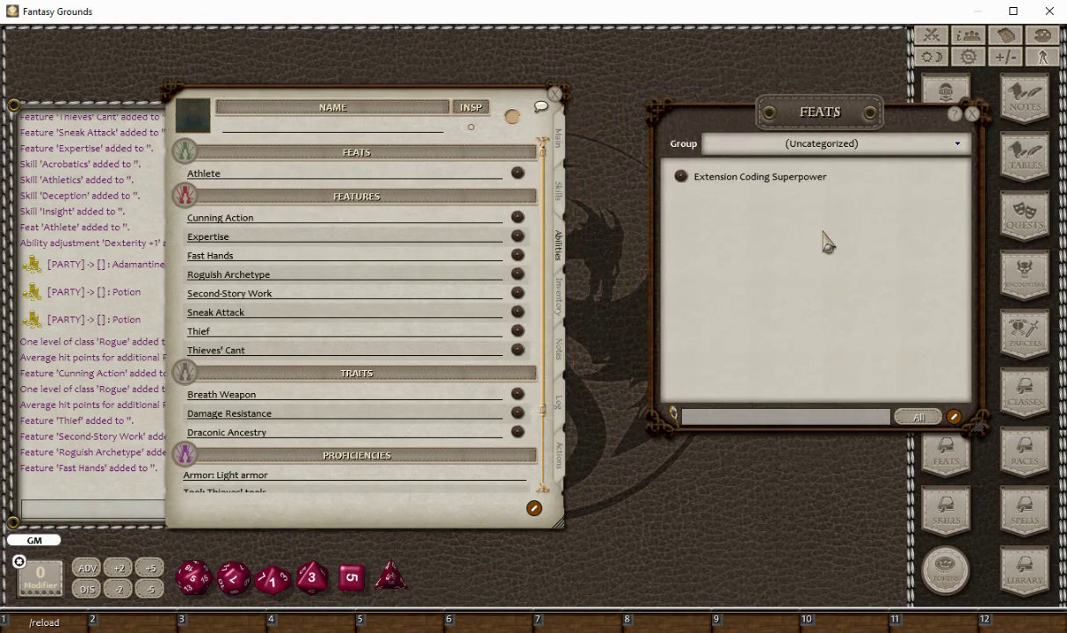
pyautogui.click(954, 413)
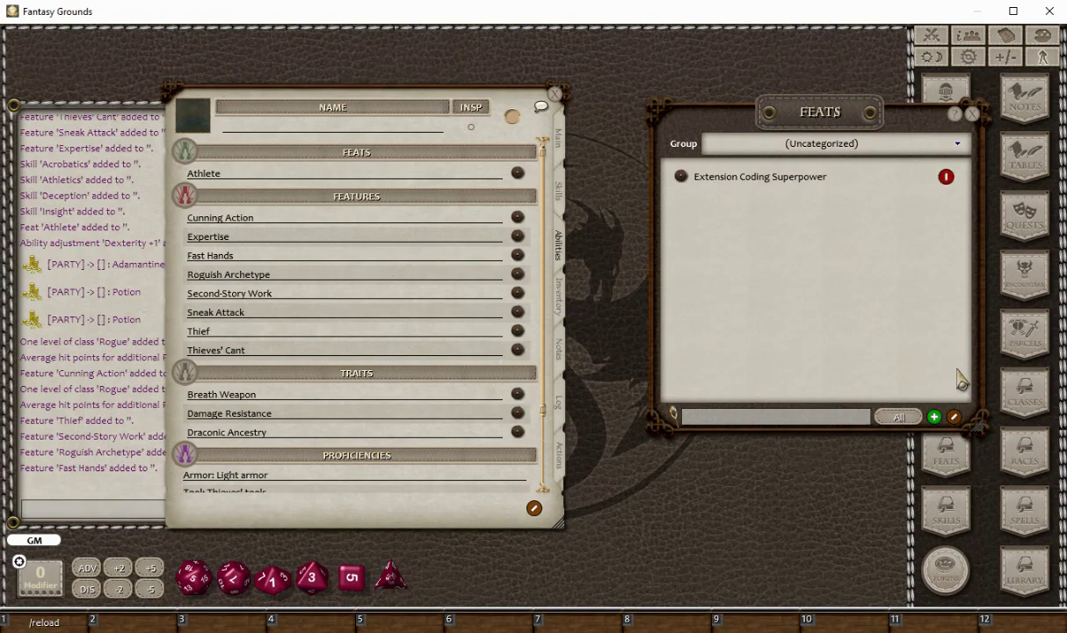
pyautogui.click(934, 417)
pyautogui.click(629, 194)
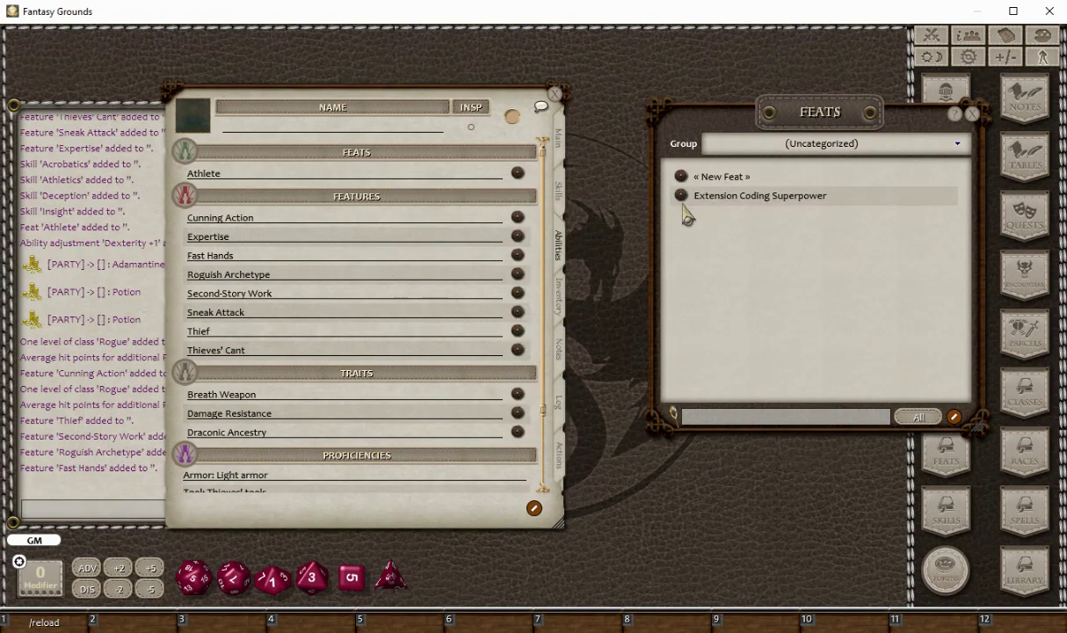
# Give the character Extension Coding Superpower and check its 1d10 [SELF] heal action.
pyautogui.moveTo(670, 202)
pyautogui.mouseDown()
pyautogui.moveTo(631, 245)
pyautogui.moveTo(327, 262)
pyautogui.moveTo(318, 167)
pyautogui.moveTo(308, 176)
pyautogui.mouseUp()
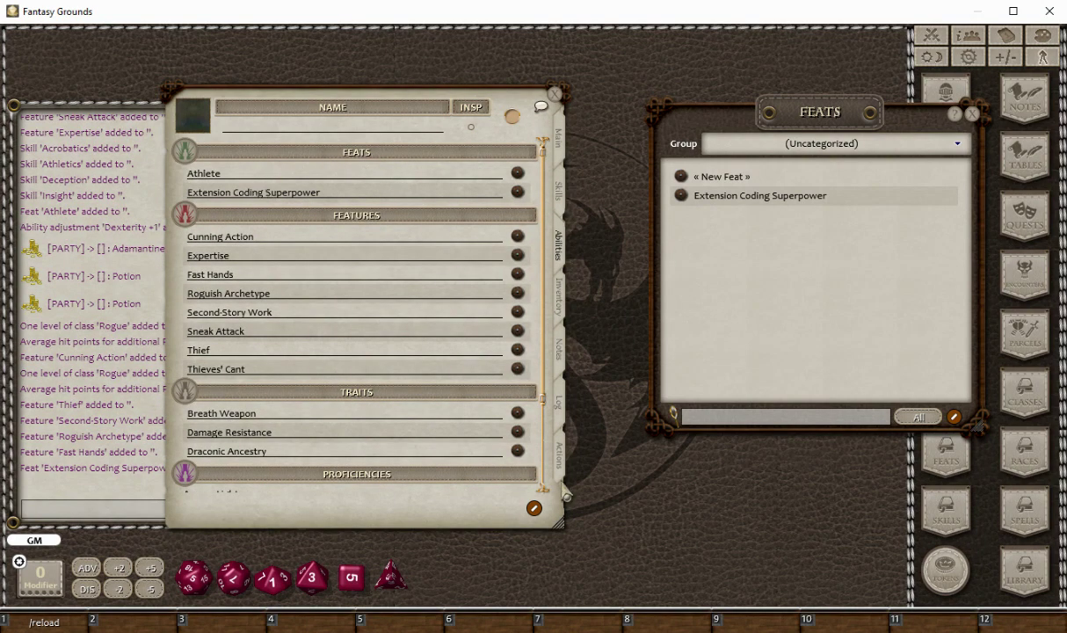
pyautogui.click(559, 466)
pyautogui.scroll(-1, 299, 362)
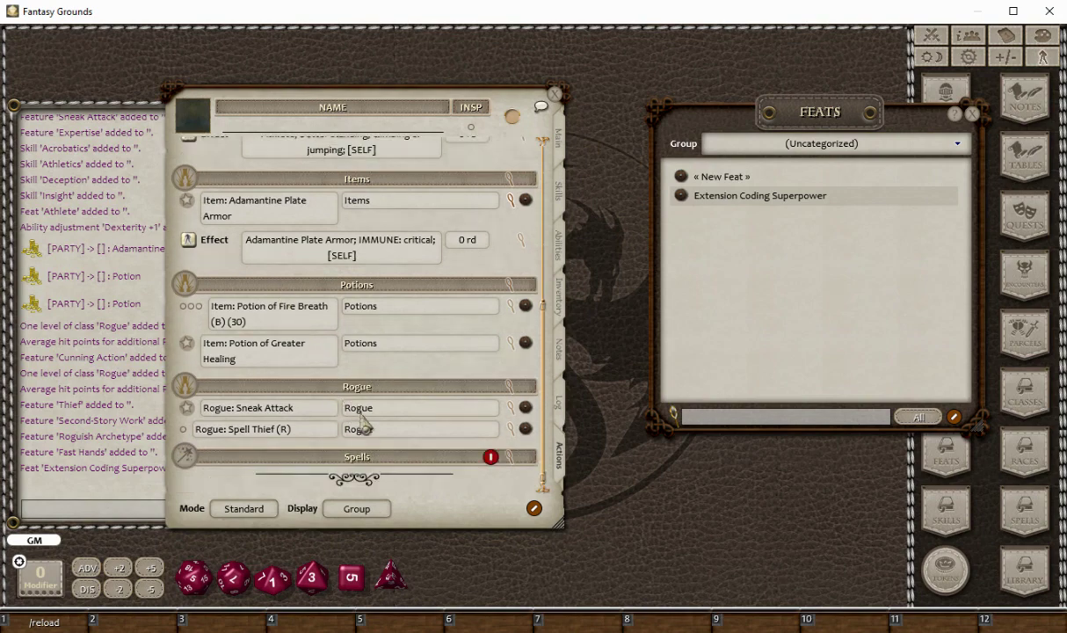
pyautogui.scroll(5, 352, 406)
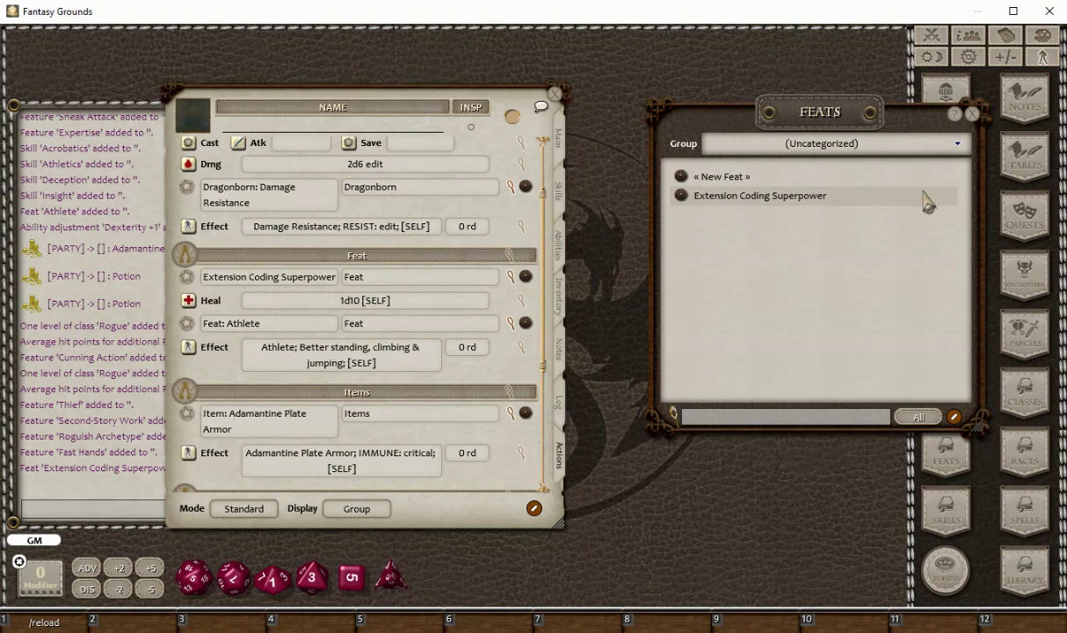
# Close the feats list and filter the Items library to the (Uncategorized) homebrew group.
pyautogui.click(973, 115)
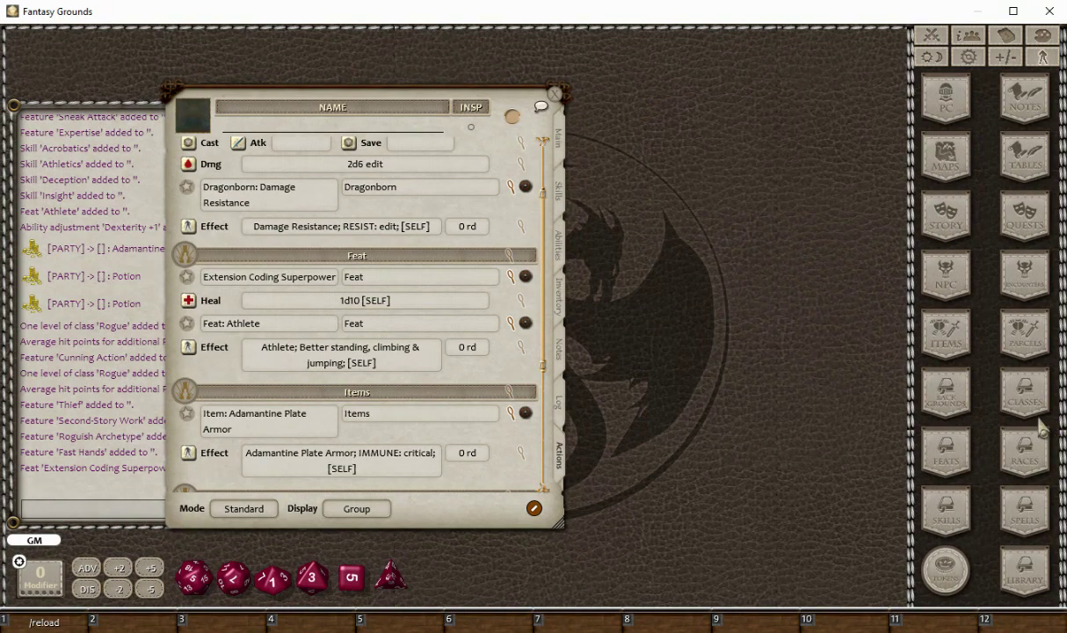
pyautogui.click(1020, 347)
pyautogui.click(954, 338)
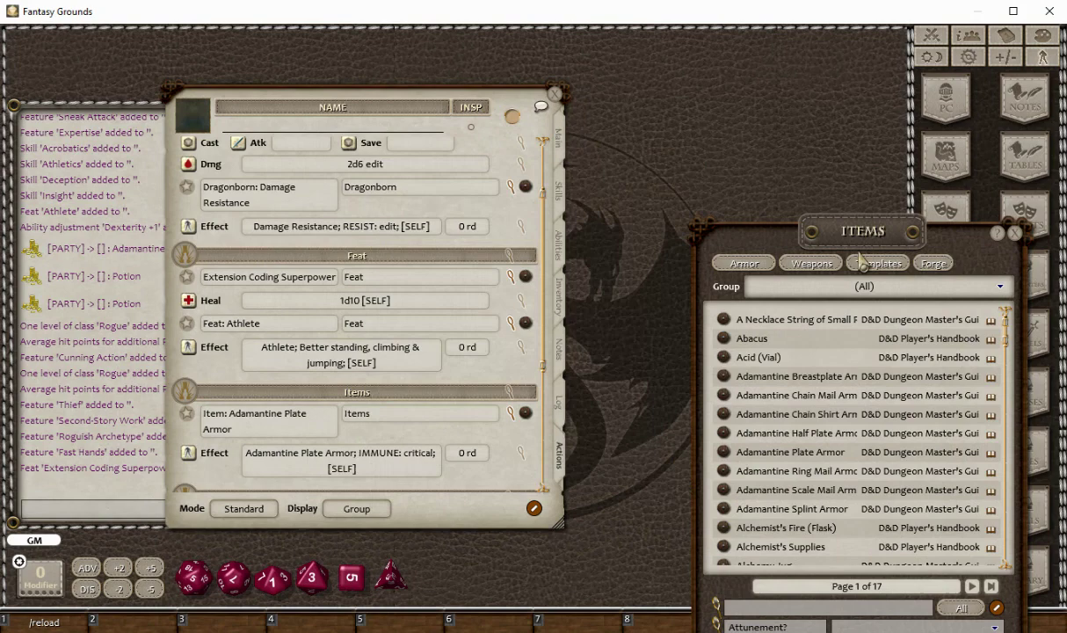
pyautogui.click(755, 192)
pyautogui.click(727, 216)
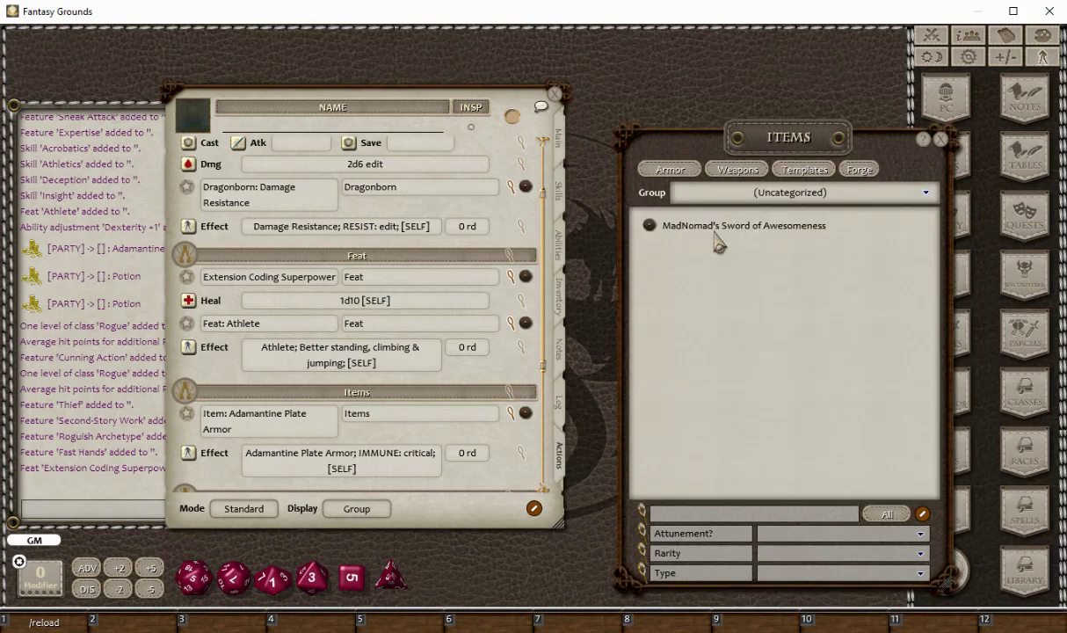
# Drag MadNomad's Sword of Awesomeness into the character's inventory and mark it identified.
pyautogui.click(559, 303)
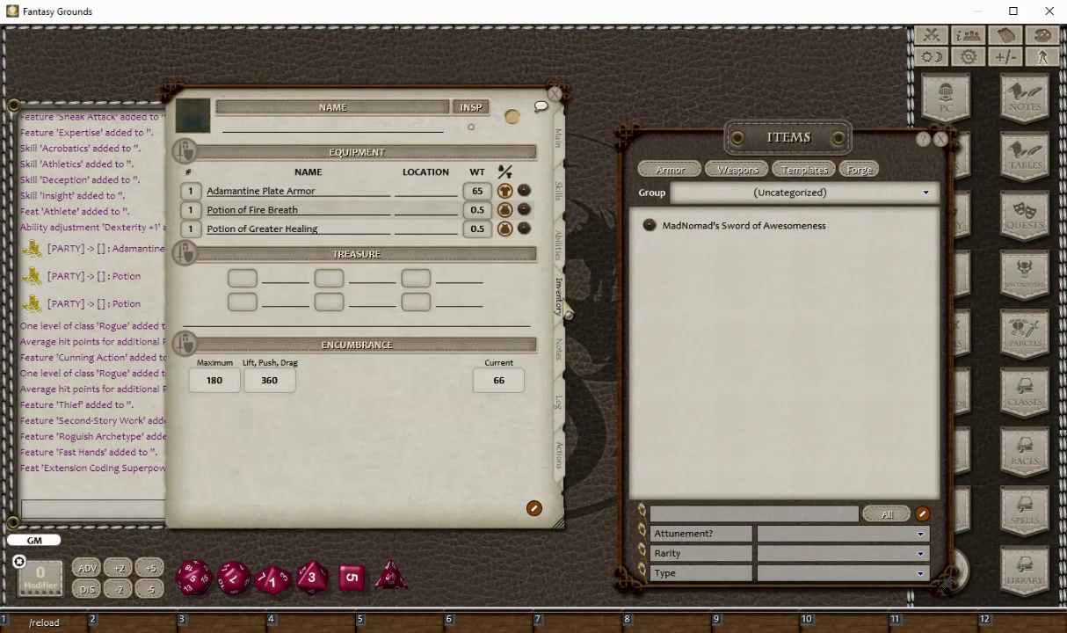
pyautogui.moveTo(645, 230)
pyautogui.mouseDown()
pyautogui.moveTo(554, 245)
pyautogui.moveTo(611, 250)
pyautogui.moveTo(413, 209)
pyautogui.mouseUp()
pyautogui.click(524, 209)
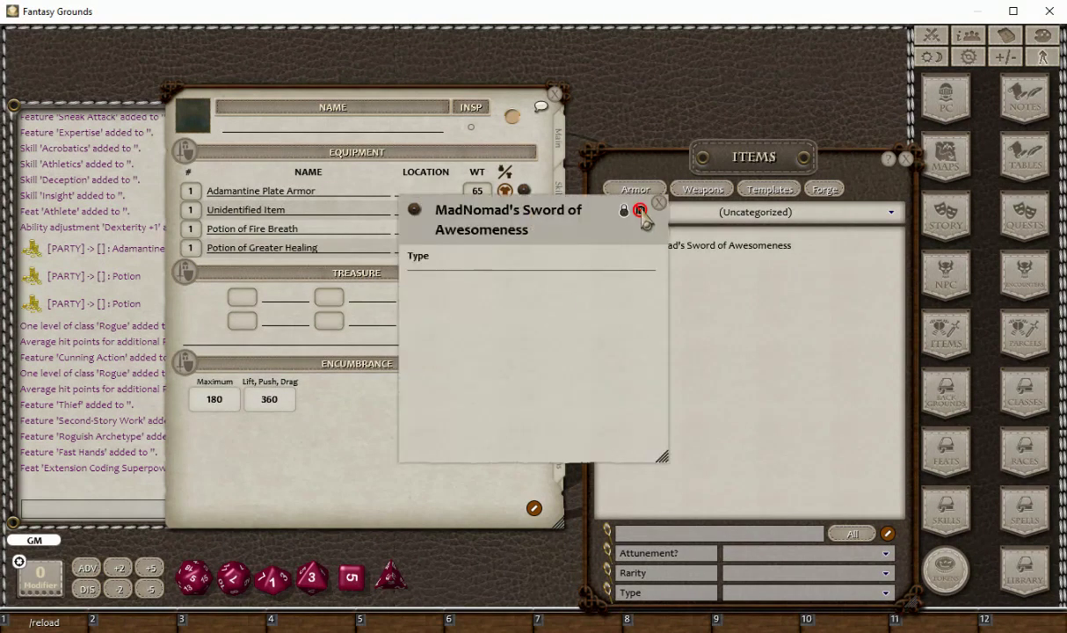
pyautogui.click(623, 210)
pyautogui.click(637, 210)
# Check the Actions tab for the sword's Items entry with its AC:1 effect.
pyautogui.click(565, 462)
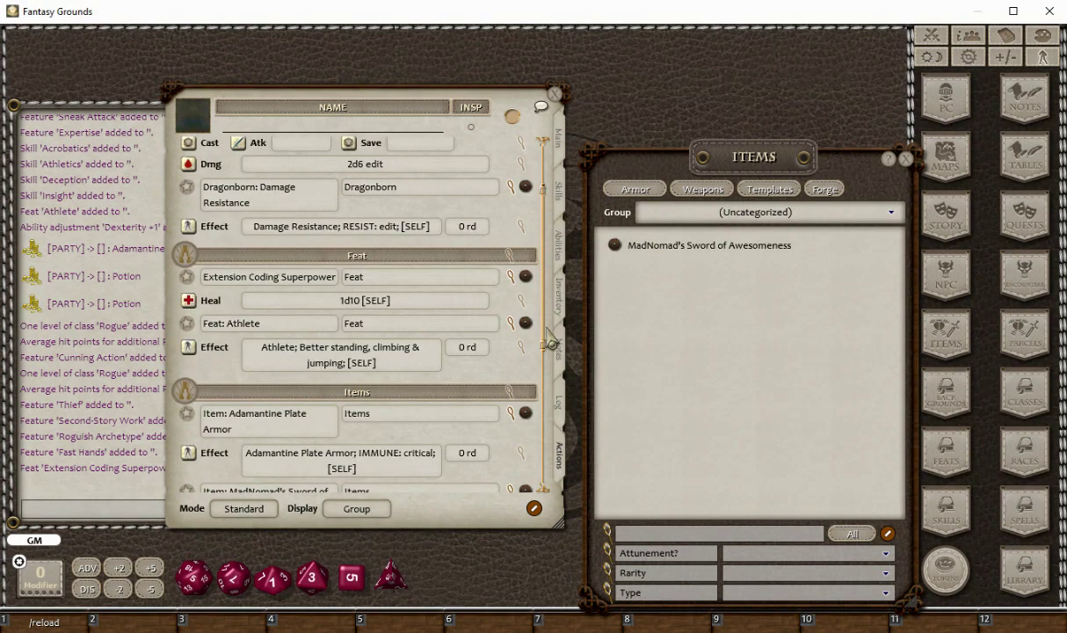
pyautogui.scroll(-5, 325, 299)
pyautogui.scroll(-1, 334, 395)
pyautogui.scroll(6, 332, 420)
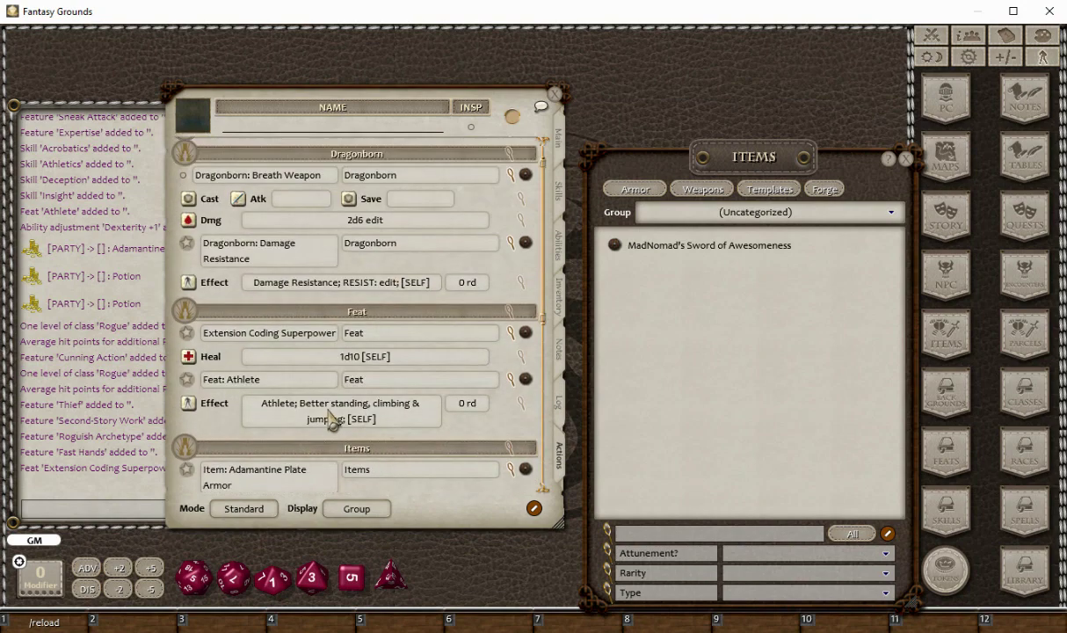
pyautogui.scroll(-5, 352, 387)
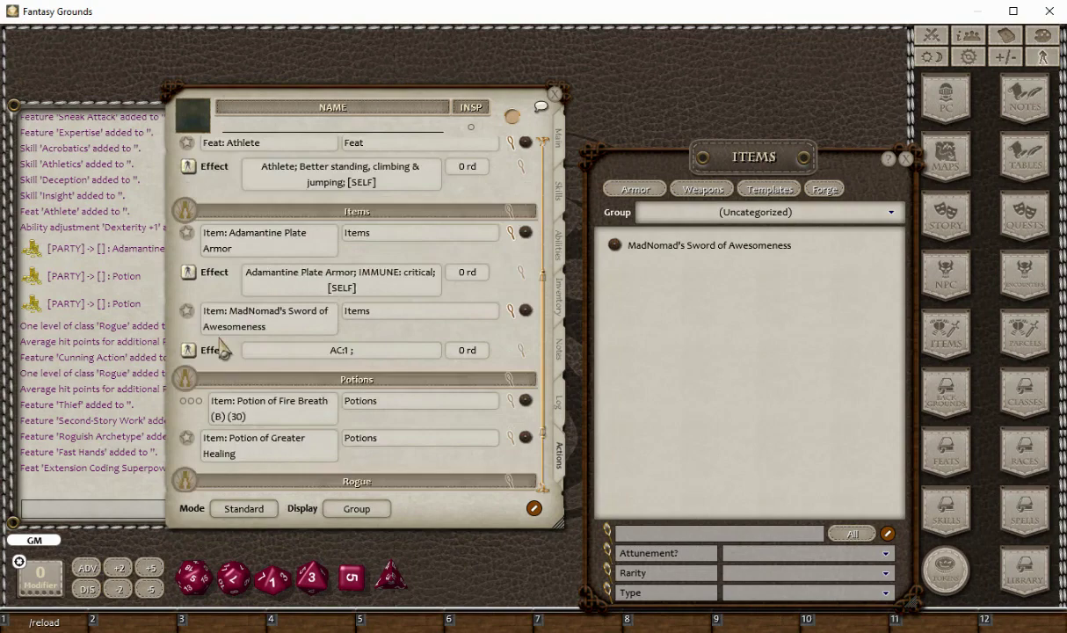
pyautogui.scroll(-3, 290, 332)
pyautogui.scroll(-1, 290, 332)
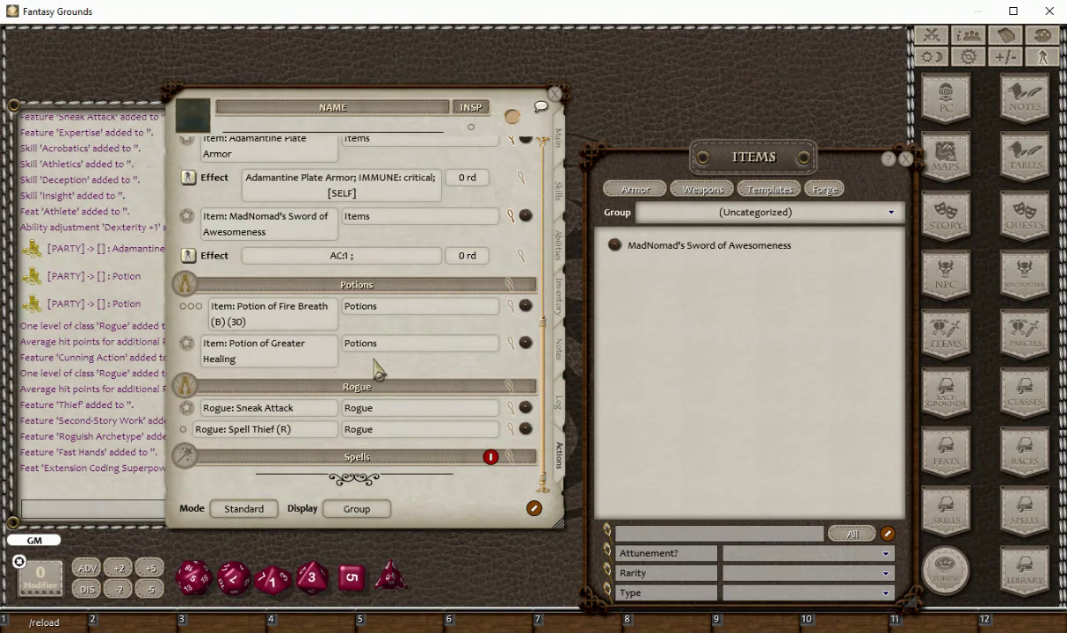
pyautogui.scroll(7, 369, 360)
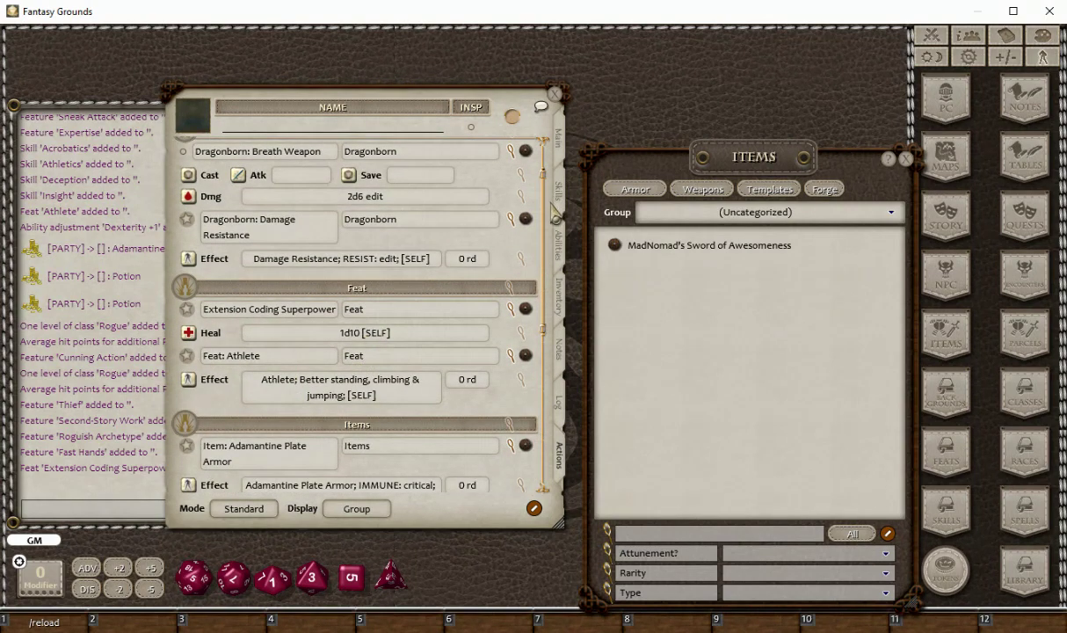
pyautogui.moveTo(774, 164); pyautogui.dragTo(657, 159)
# Close the Items window and drag the Dragonborn Rogue's sheet to mid-tabletop beside the chat log.
pyautogui.click(790, 156)
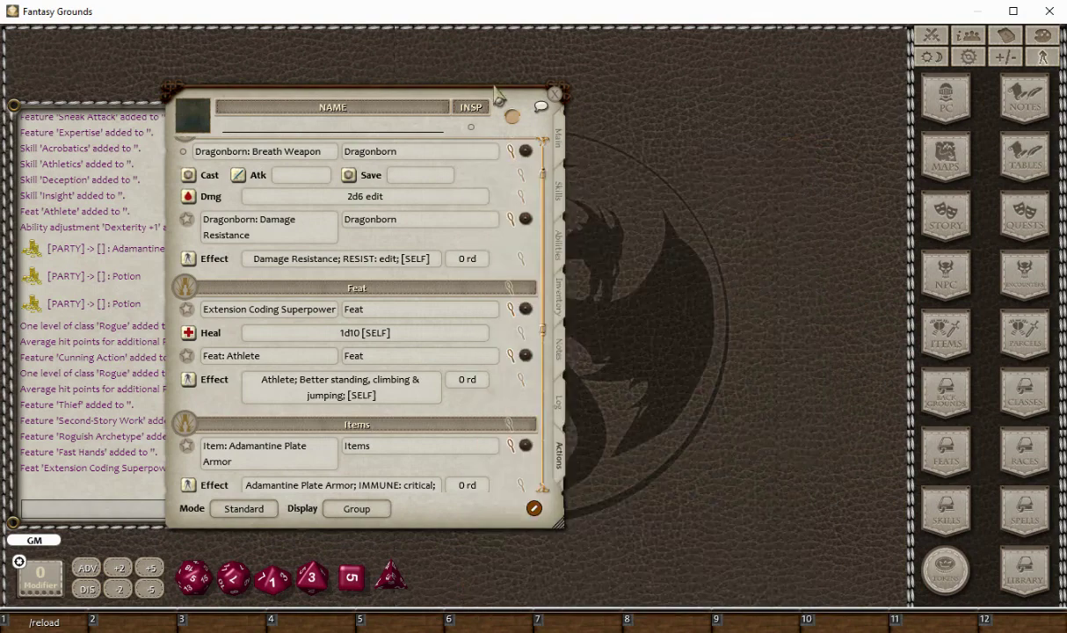
pyautogui.moveTo(457, 92)
pyautogui.mouseDown()
pyautogui.moveTo(528, 96)
pyautogui.moveTo(505, 97)
pyautogui.mouseUp()
pyautogui.scroll(1, 418, 346)
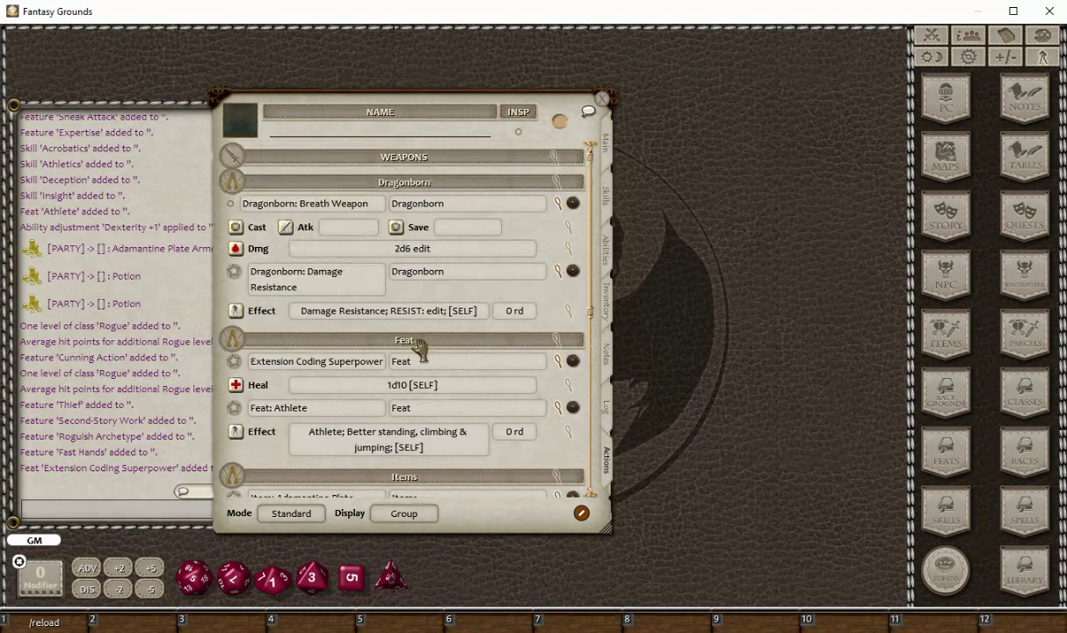
pyautogui.scroll(-5, 413, 325)
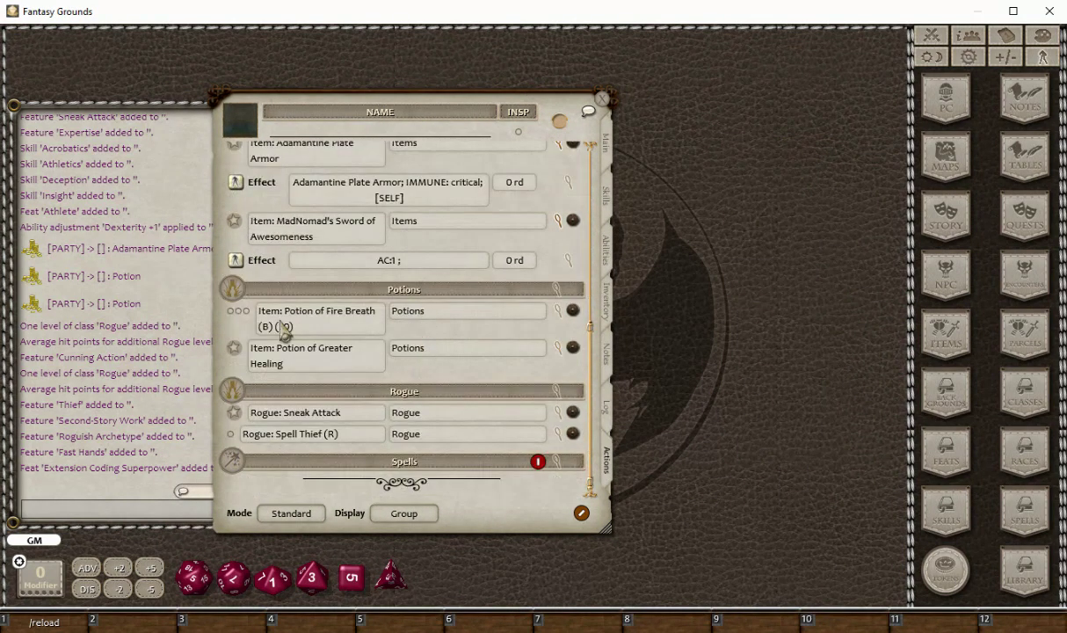
pyautogui.scroll(6, 494, 400)
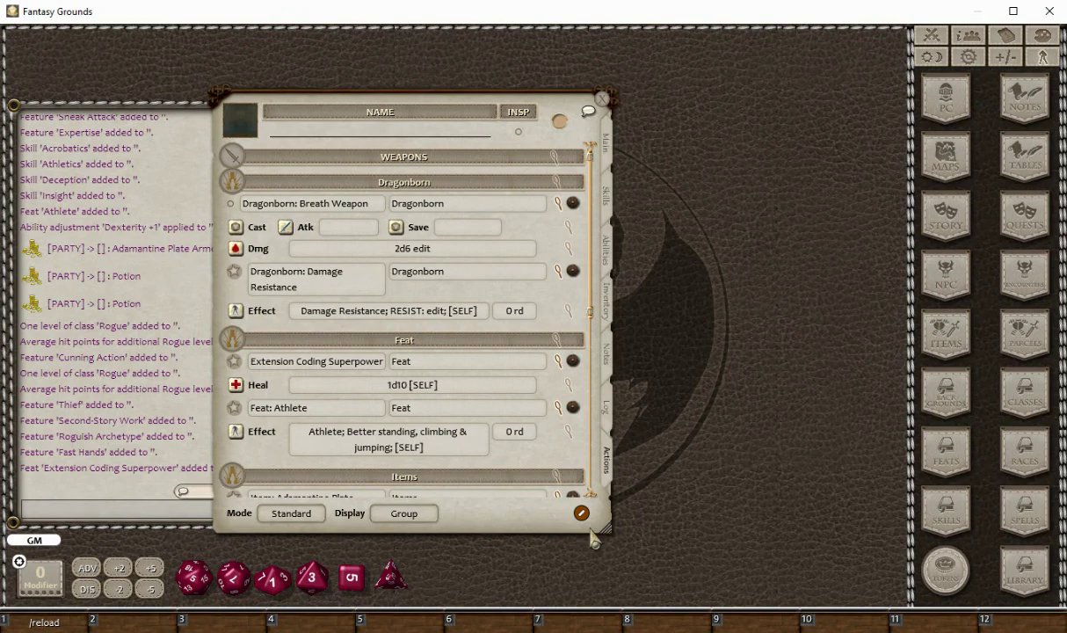
pyautogui.moveTo(479, 534); pyautogui.dragTo(420, 534)
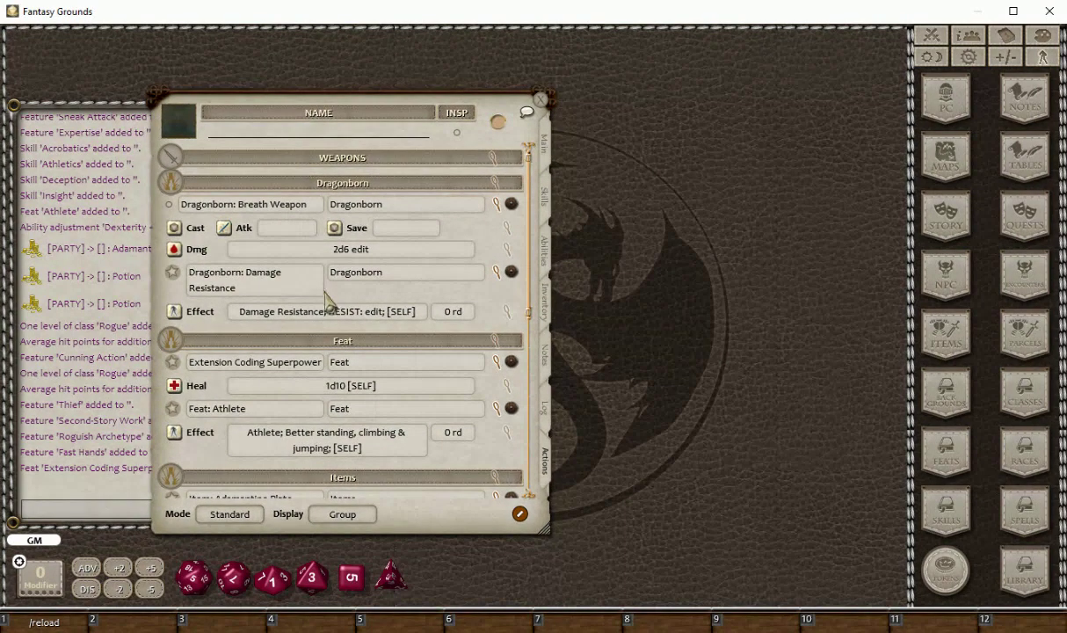
pyautogui.scroll(-8, 338, 312)
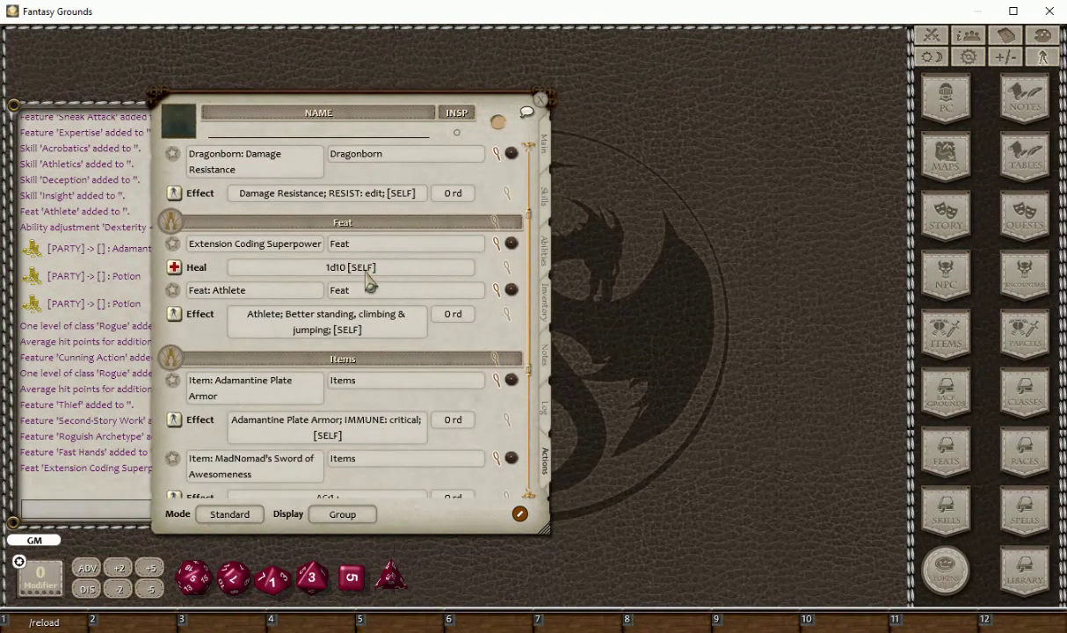
pyautogui.scroll(8, 374, 379)
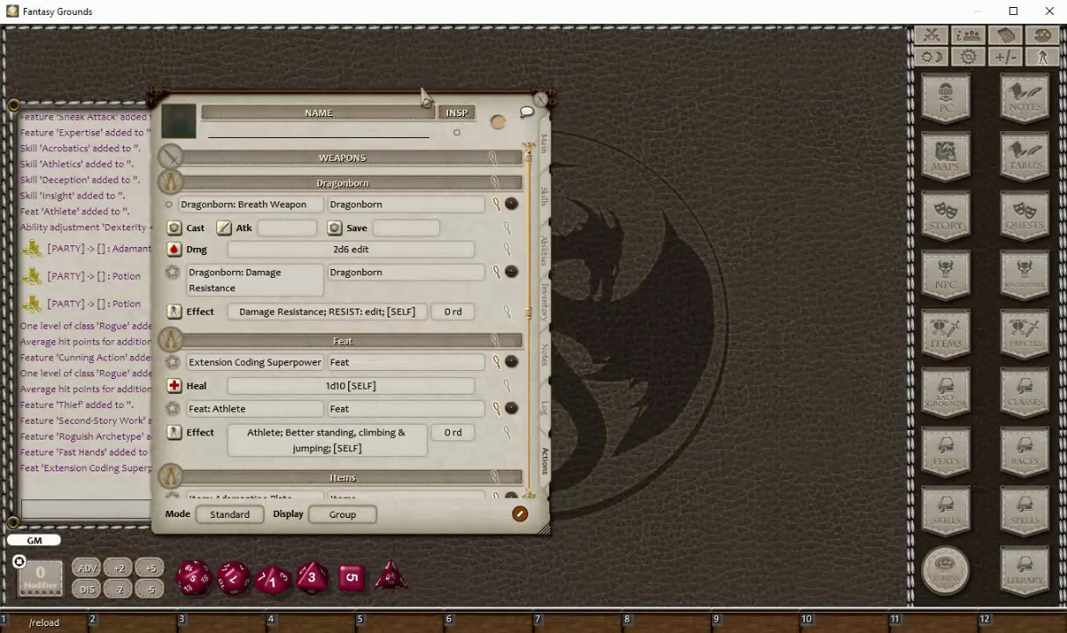
pyautogui.moveTo(416, 119); pyautogui.dragTo(586, 118)
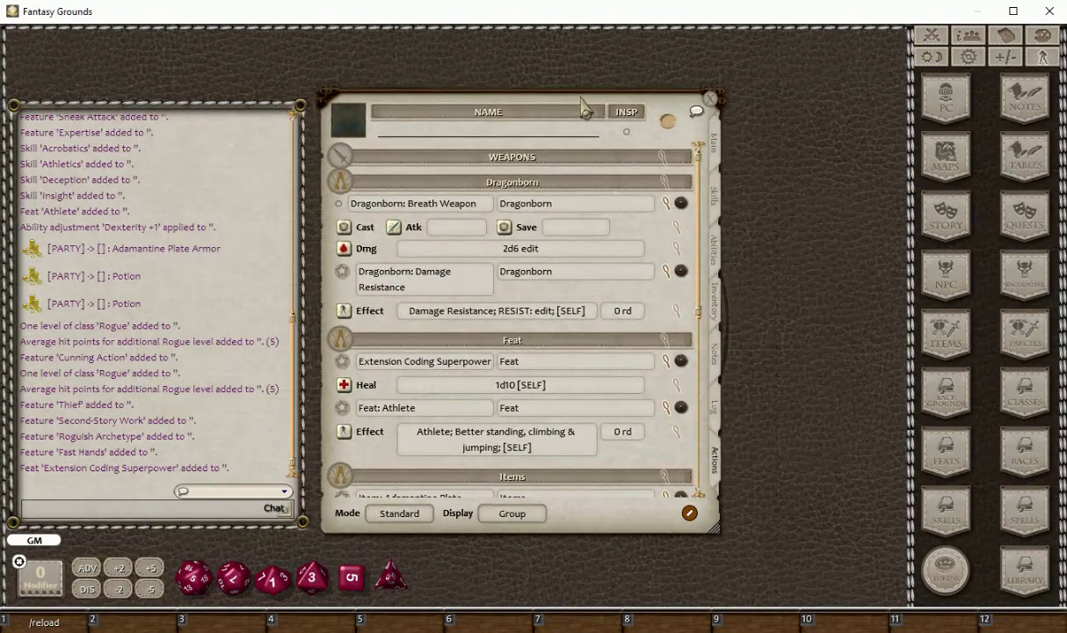